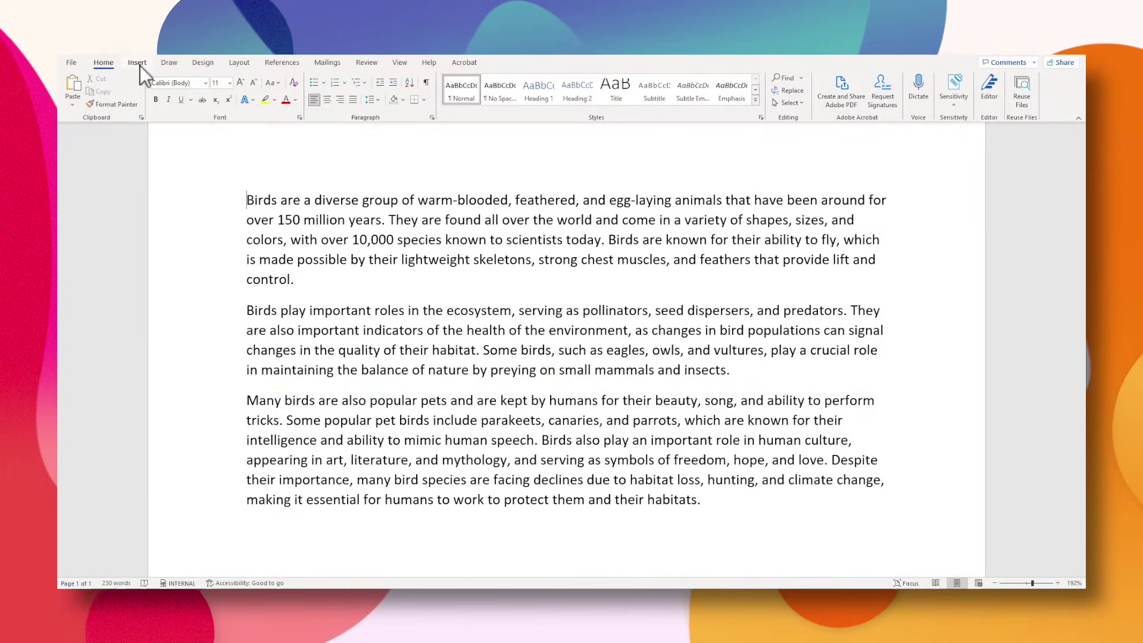
Insert the dove icon from a 'bird' stock icon search at the start of the first paragraph.
click(138, 63)
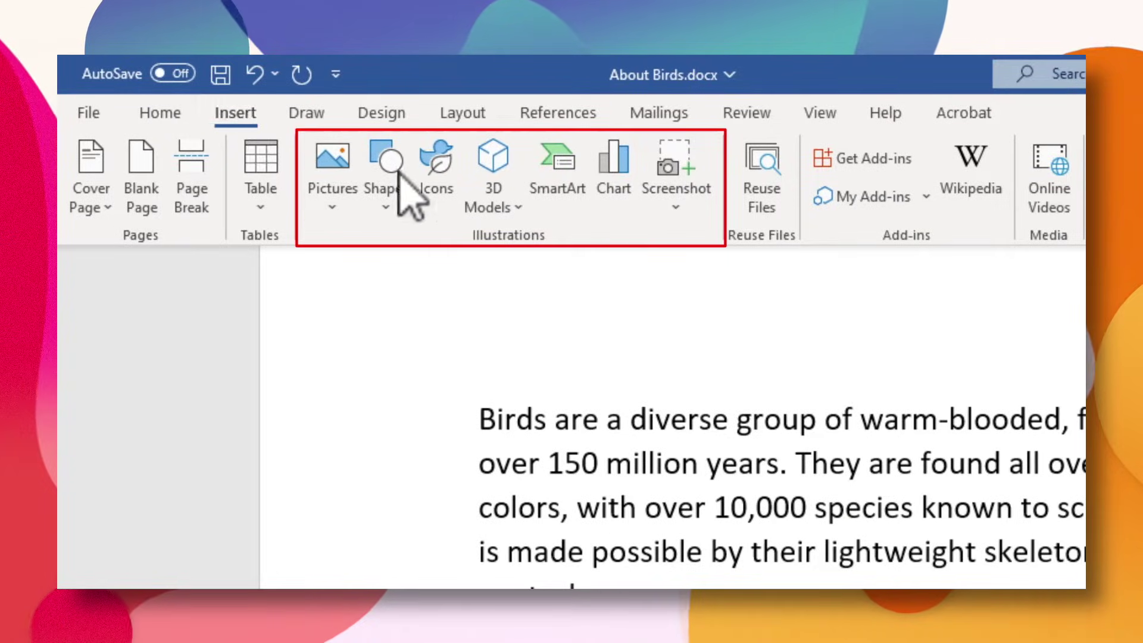
click(446, 172)
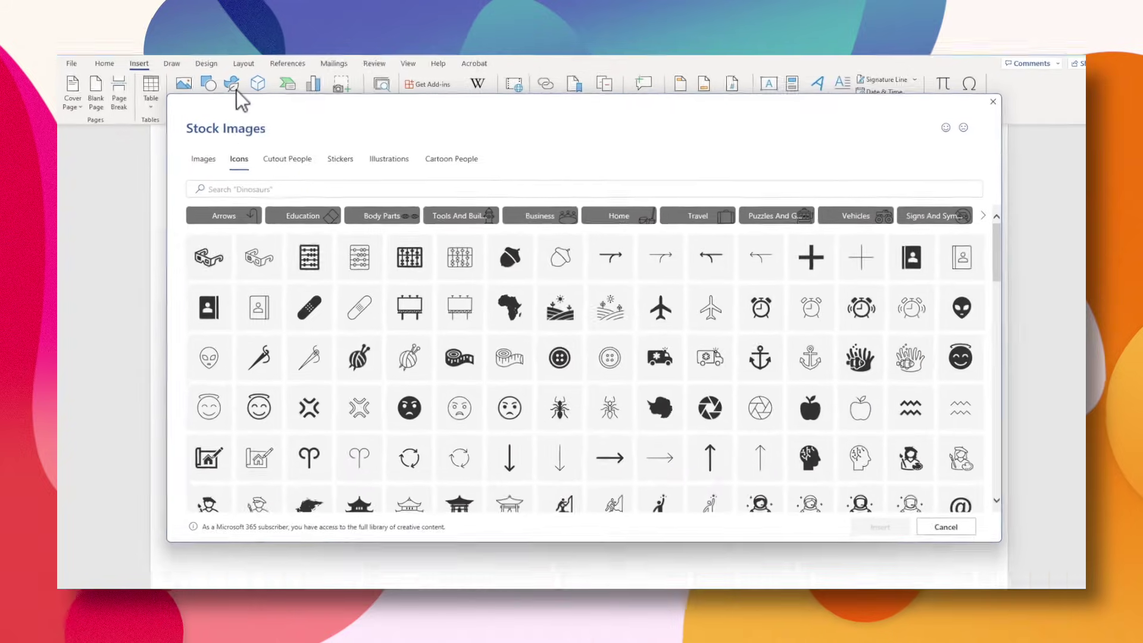
click(272, 184)
text(bird)
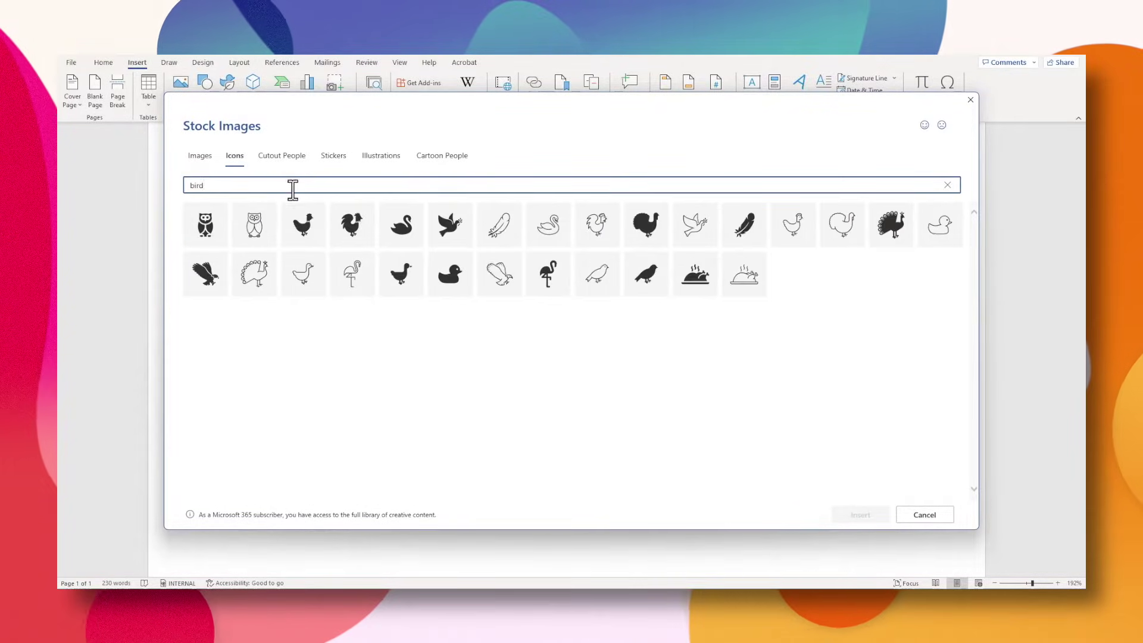
click(683, 243)
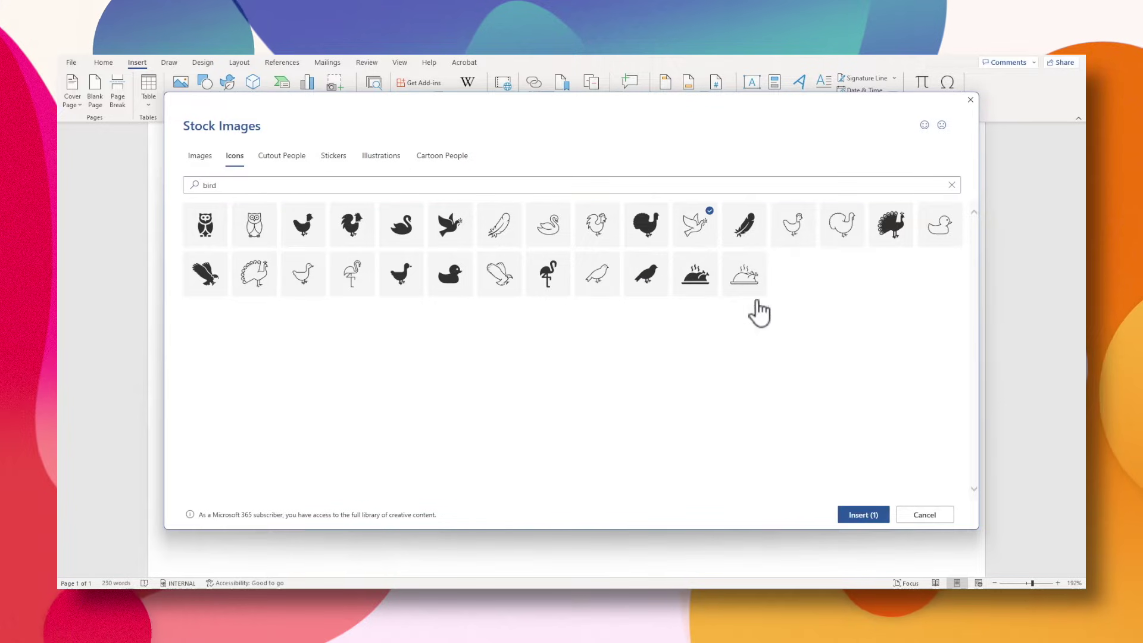
click(866, 514)
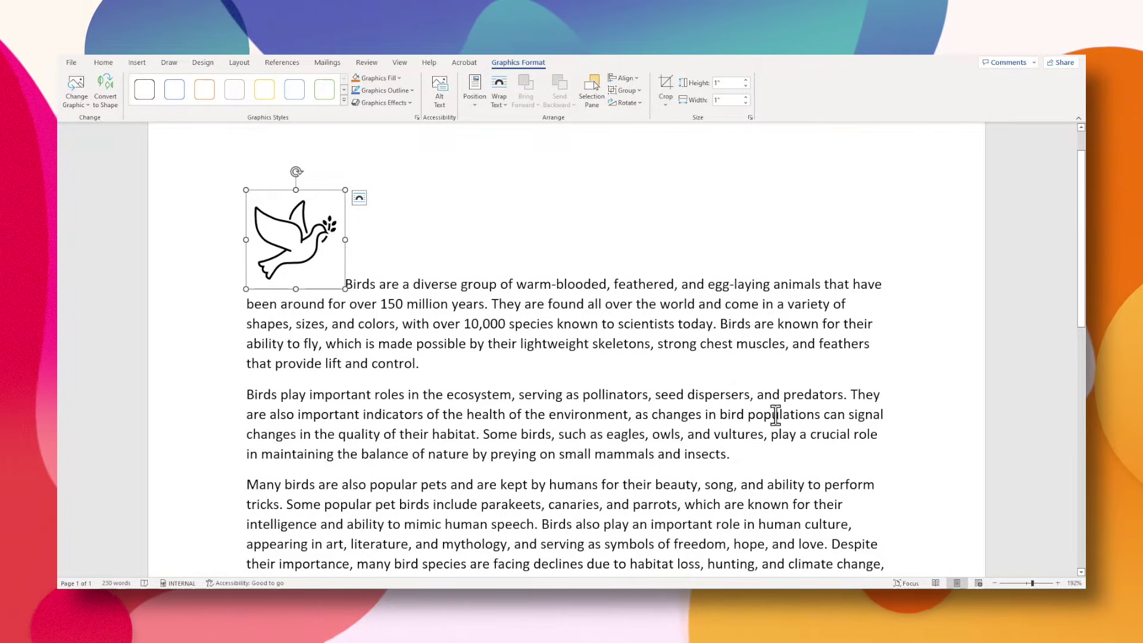
Move the dove after 'Birds' and type 'This summary is about birds. If I continue to type....' at the start.
drag(298, 244, 377, 290)
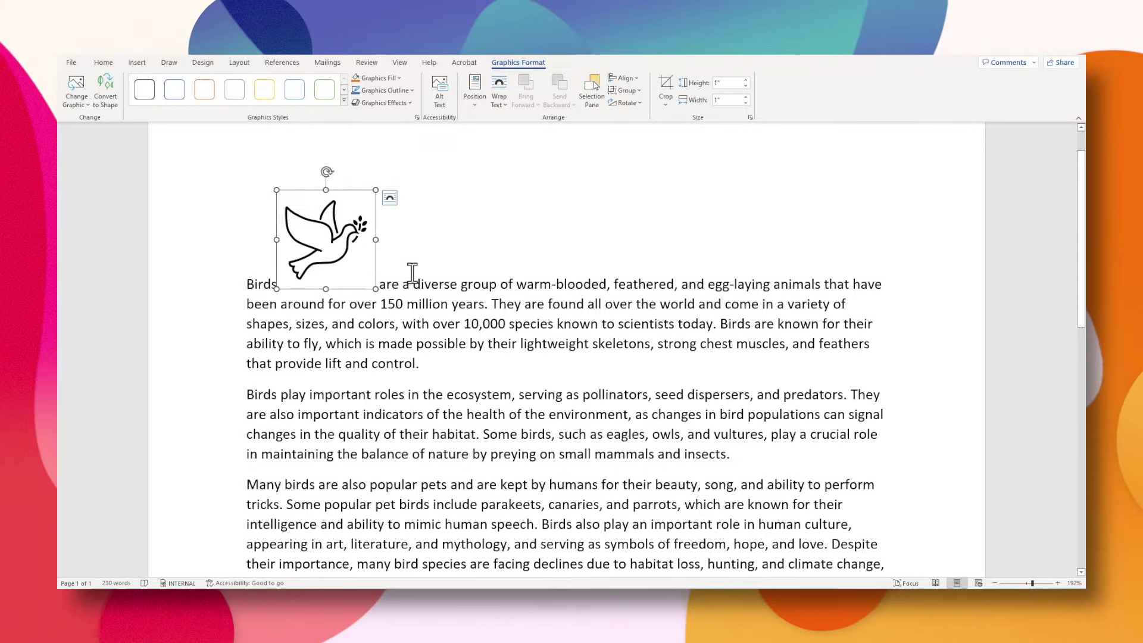
click(247, 285)
text(This summary is about birds.)
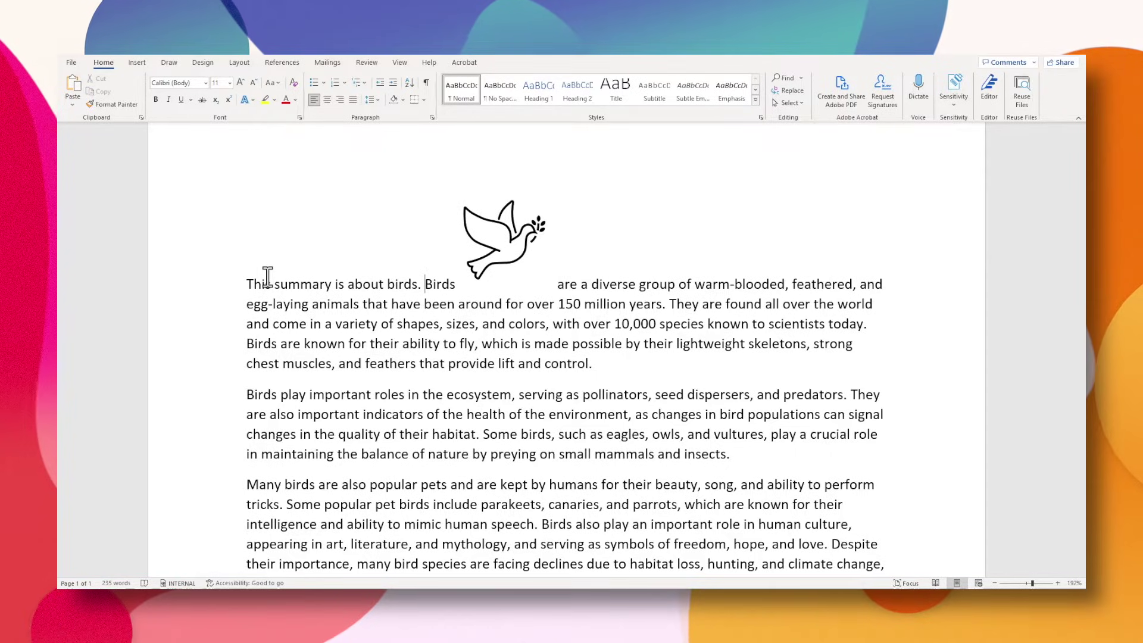
text(If I continue to type.... Birds)
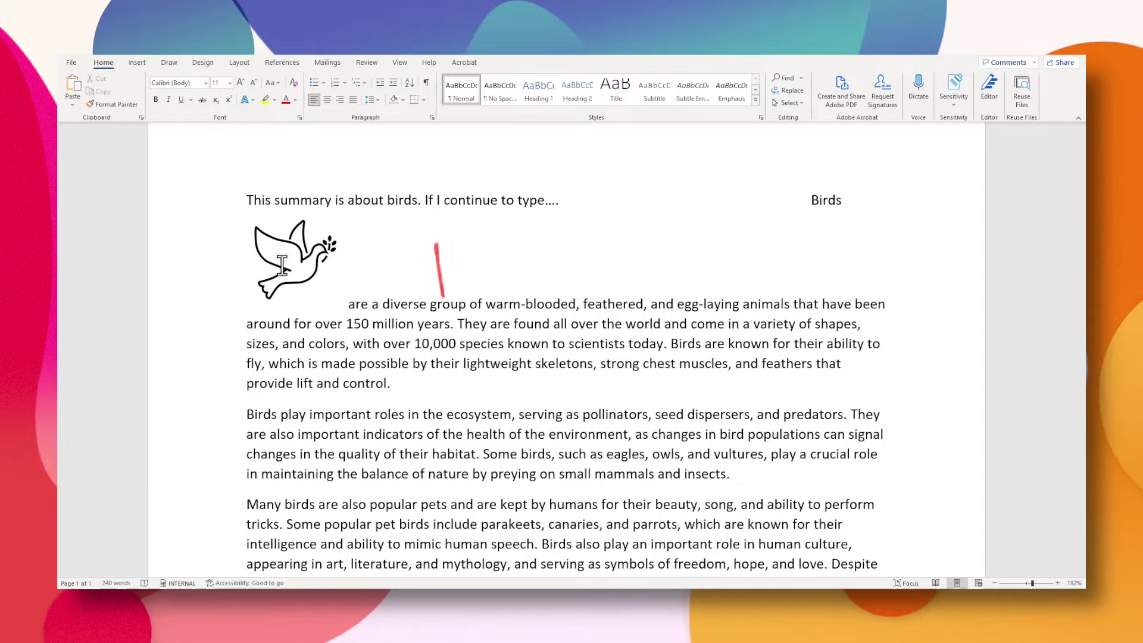
Set the dove icon's height to 0.13 inches.
click(306, 260)
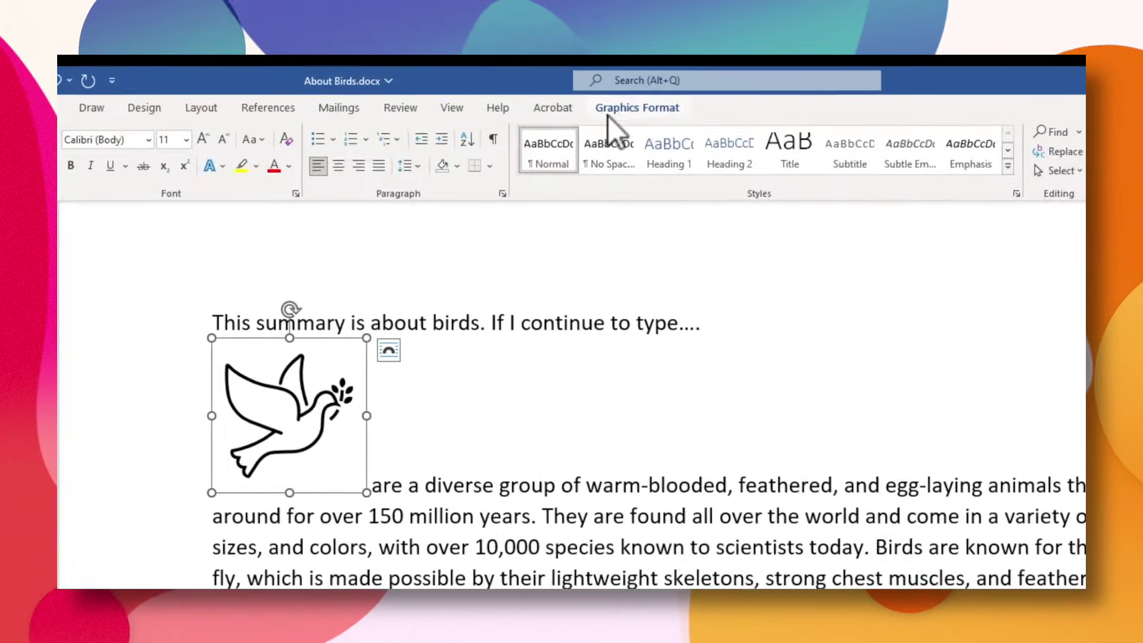
click(609, 115)
click(975, 142)
text(0.13)
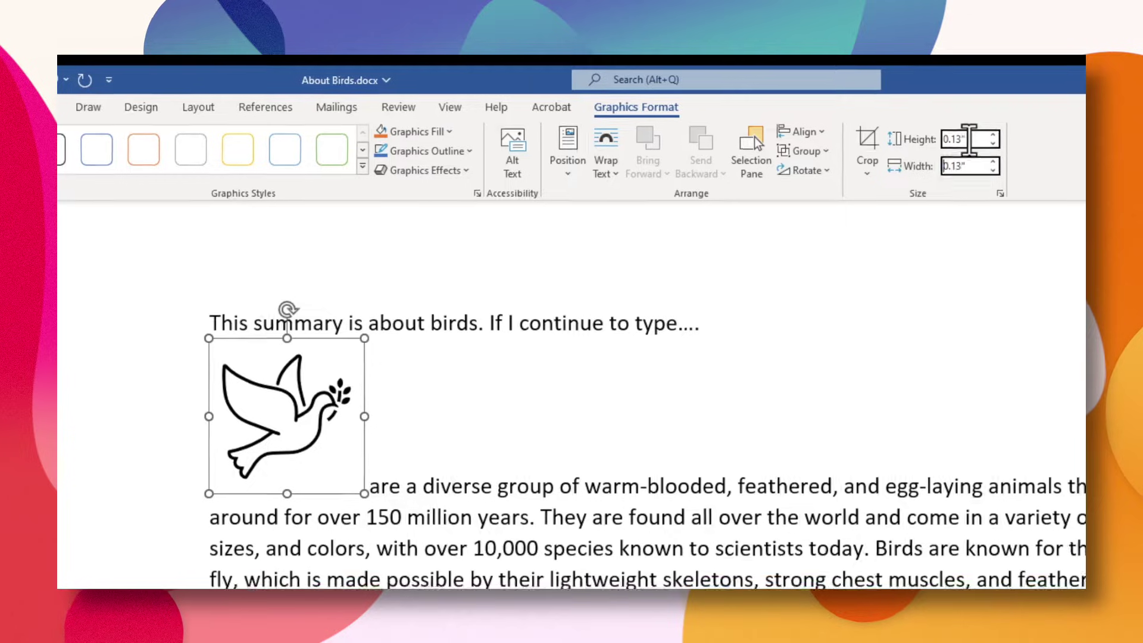
key(Tab)
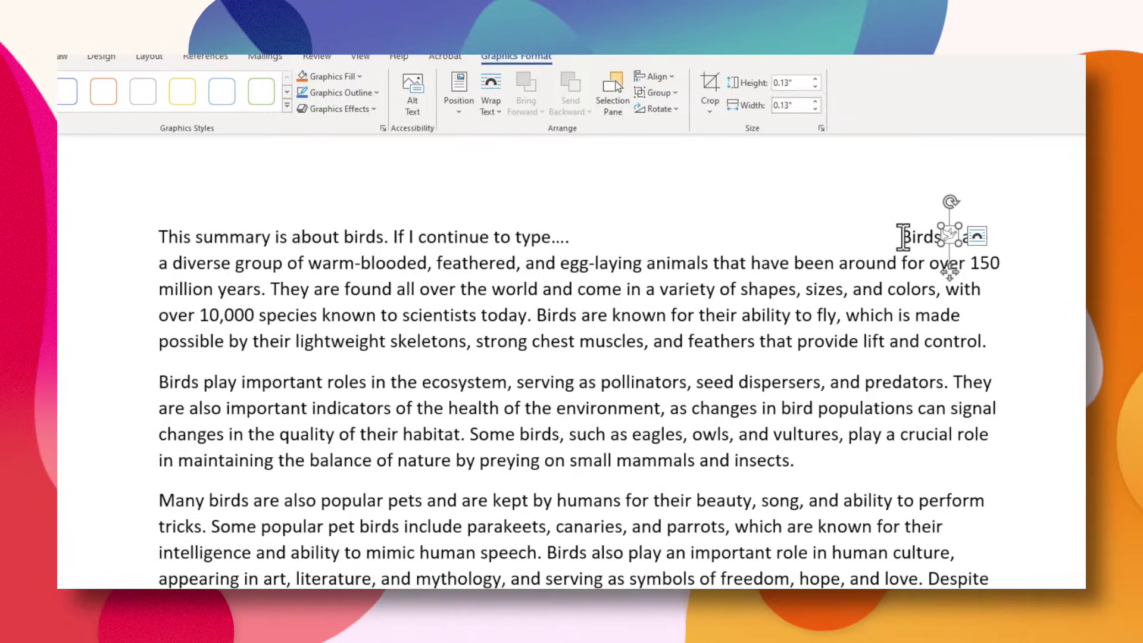
Add 'This way the bird icon is inline and doesn't create big space within the paragraph.' before Birds.
click(885, 234)
text(This way the bird is)
key(ctrl+Left)
text(icon)
key(ctrl+Right)
text(inline and doesn't create big space )
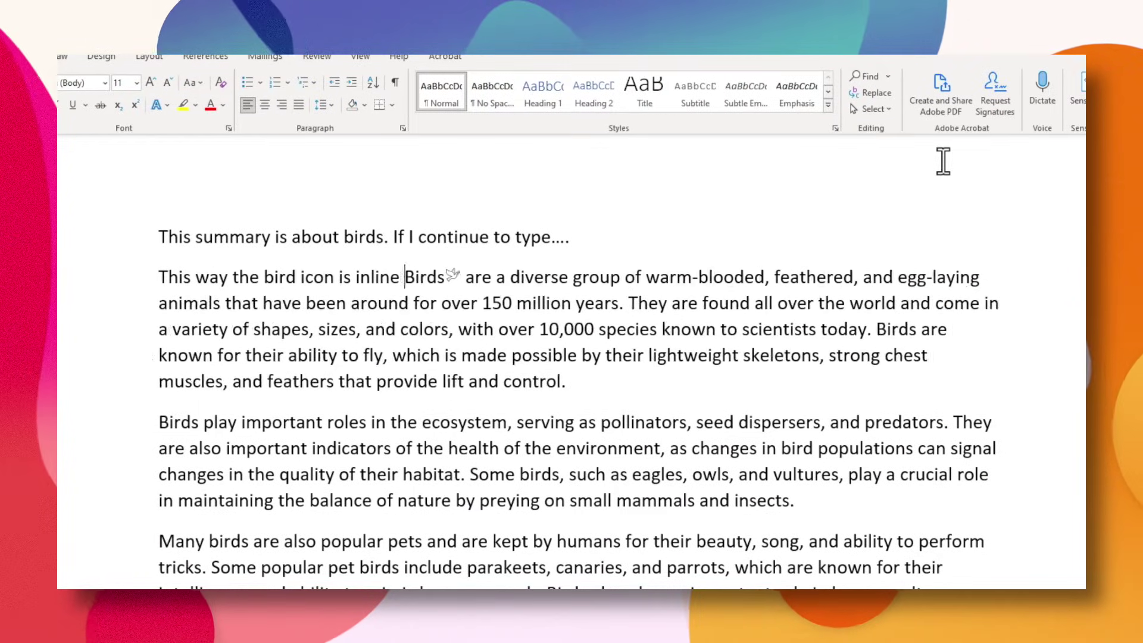
text(within the paragraph.)
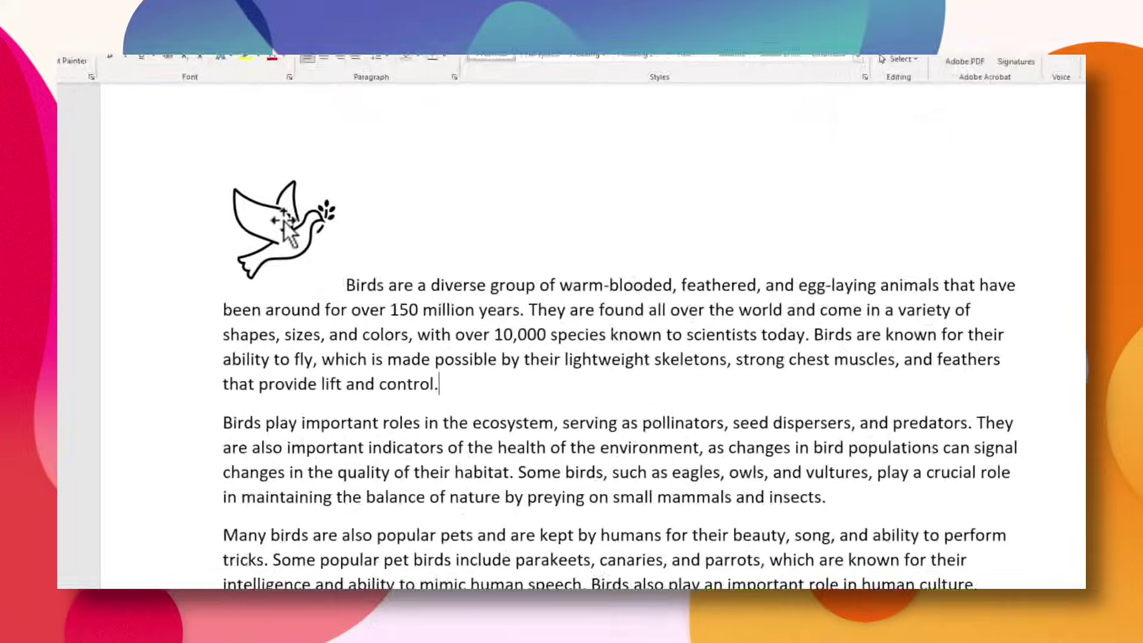
Give the dove Square text wrapping and drag it into the middle of the first paragraph.
click(284, 221)
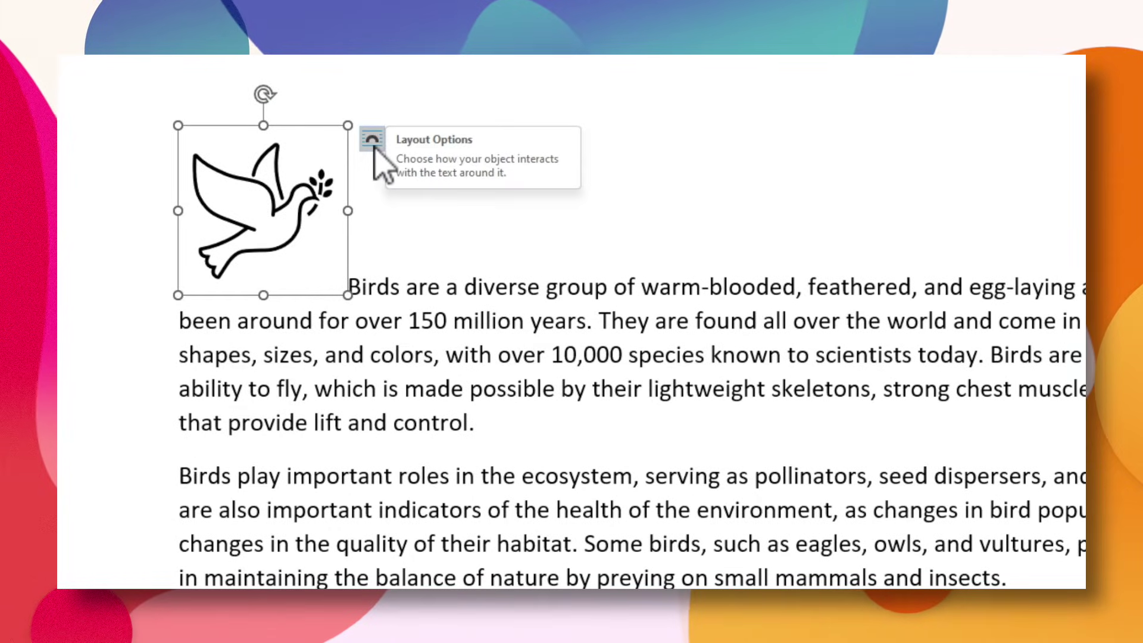
click(373, 142)
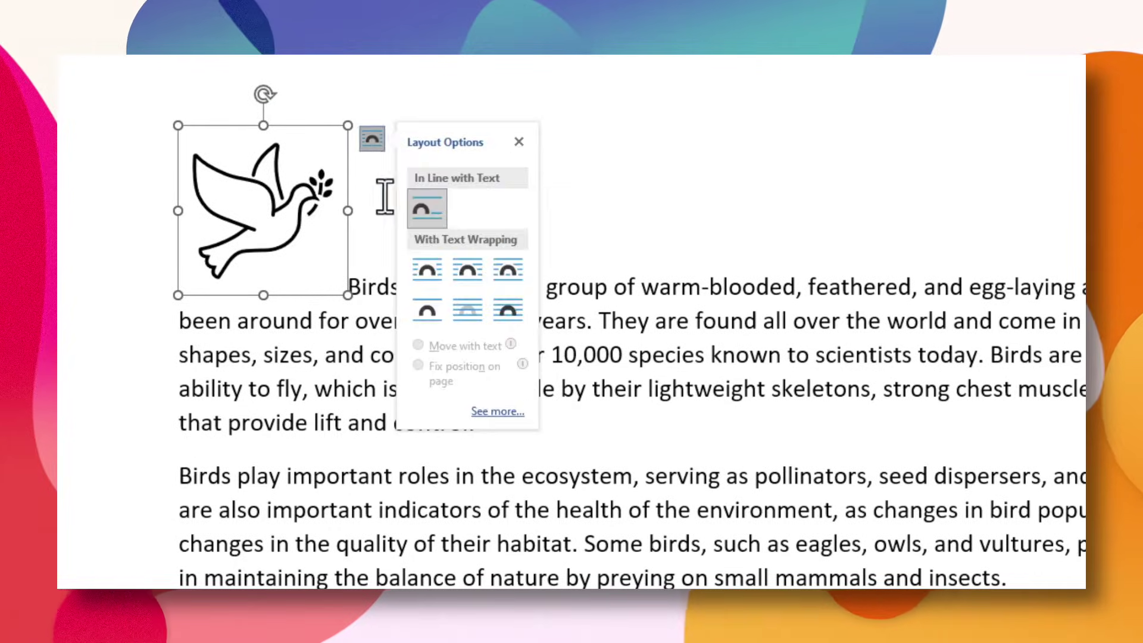
click(426, 273)
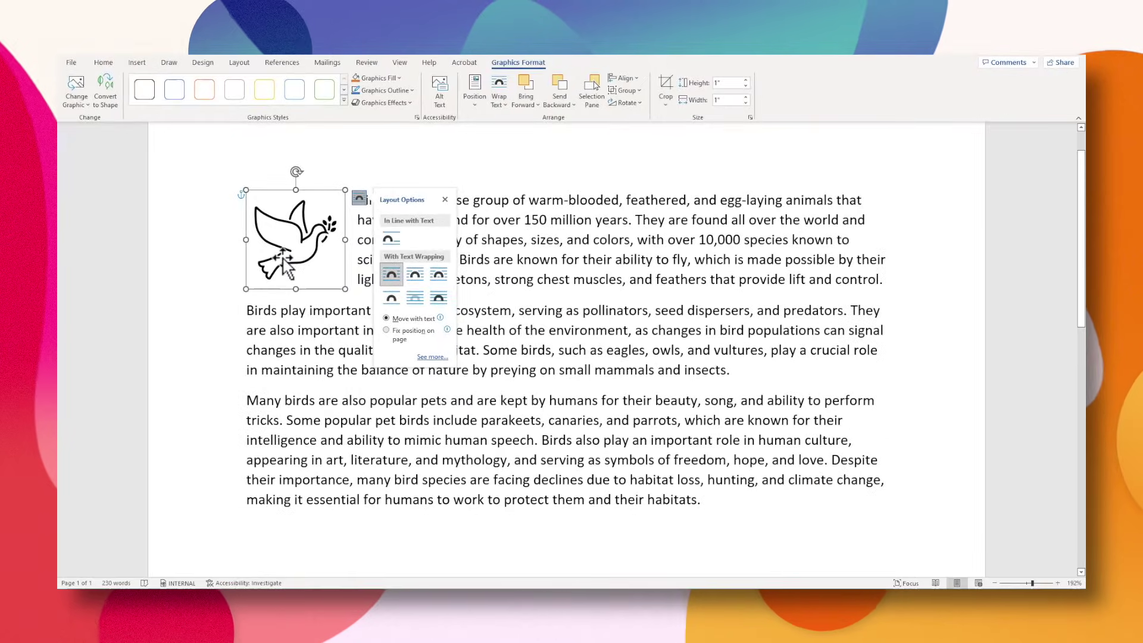
drag(284, 257, 525, 257)
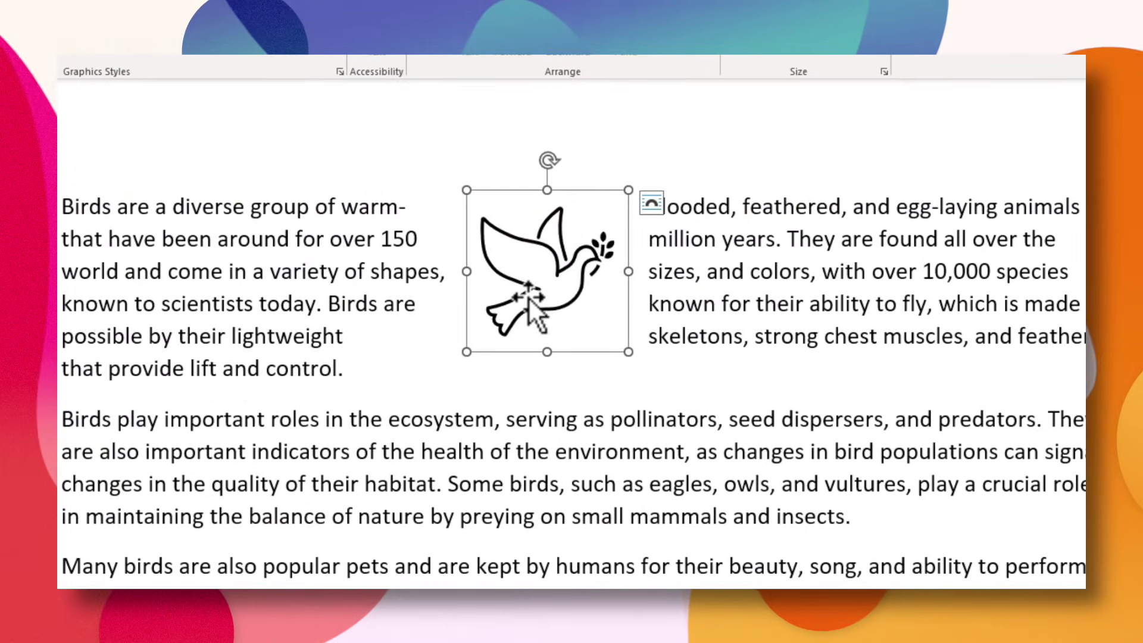
Switch the dove's text wrapping to Tight and deselect it.
click(651, 206)
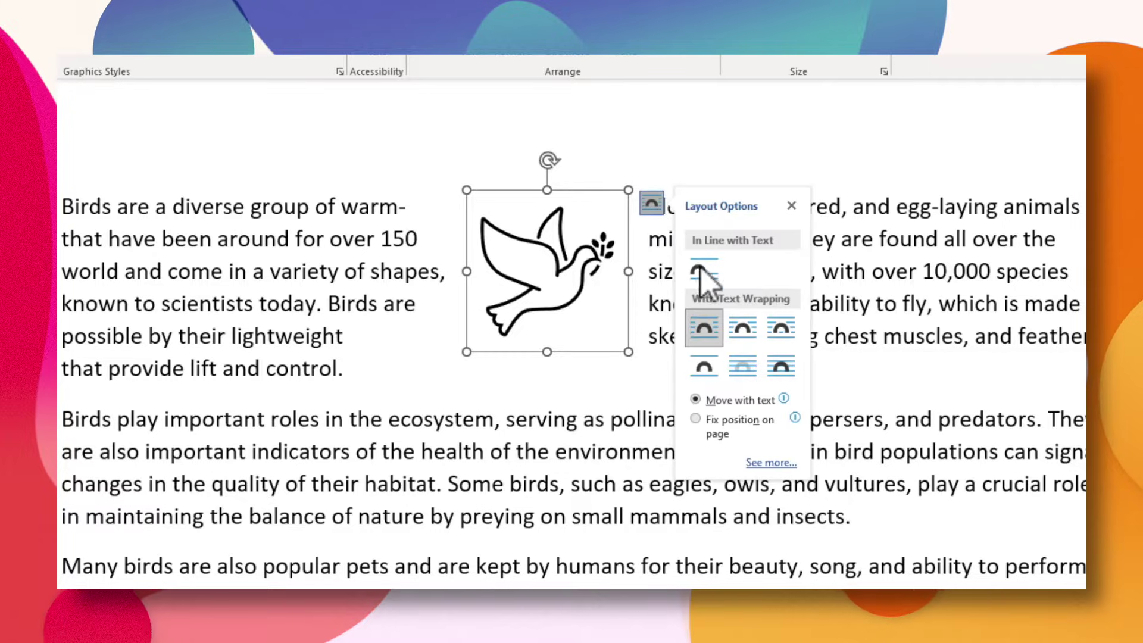
click(743, 329)
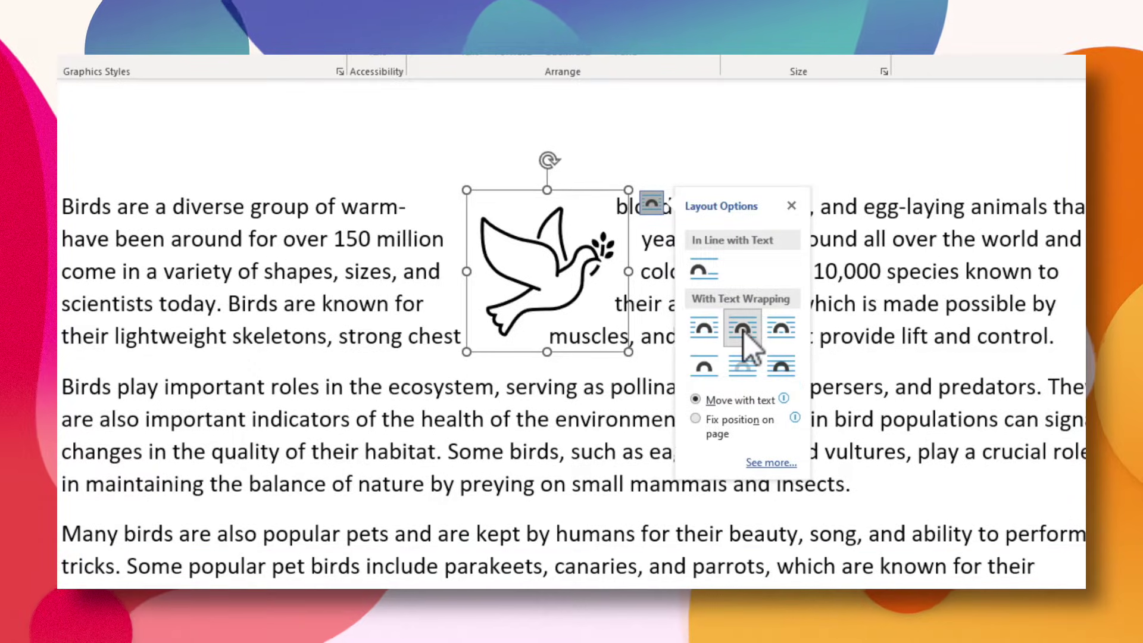
click(874, 339)
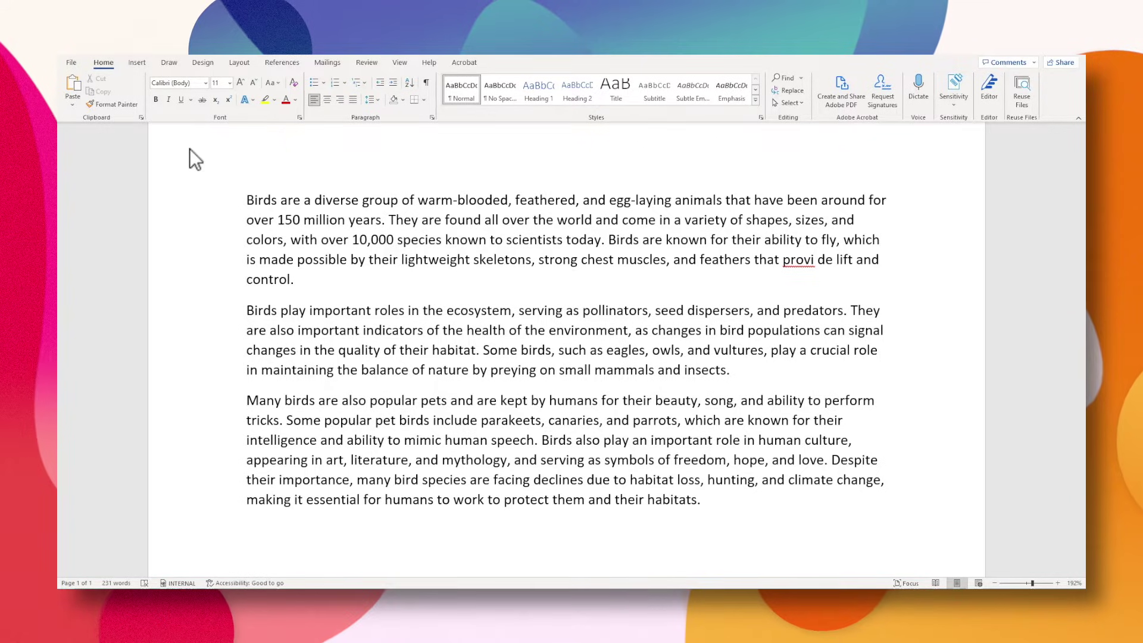
Insert the budgie-on-a-hand JPG from the Birds folder at the essay's start.
click(136, 62)
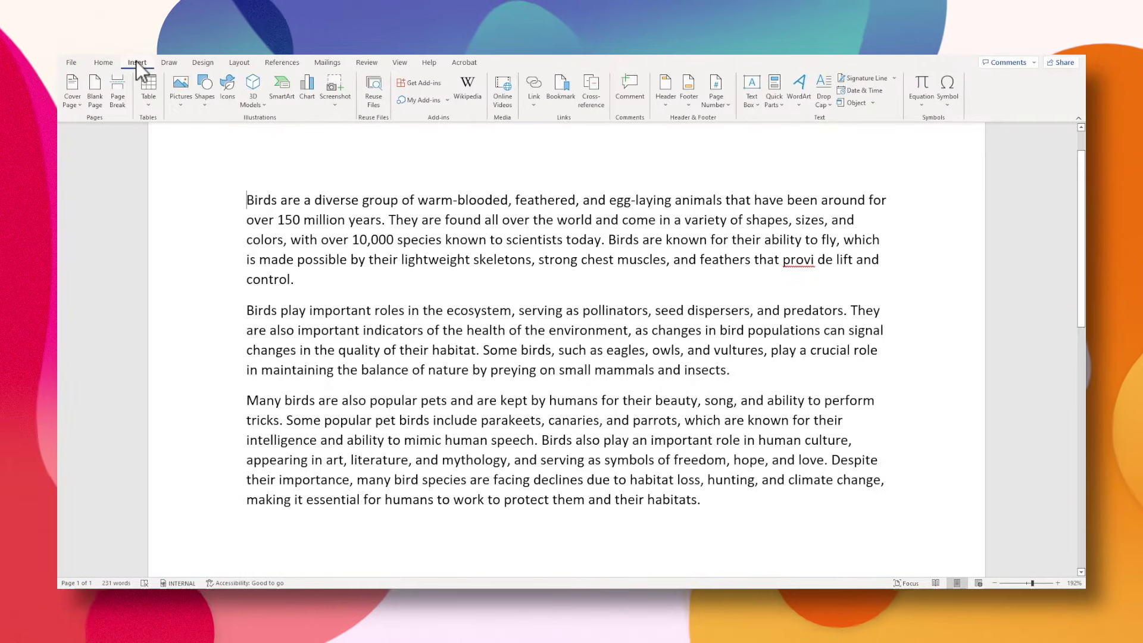
click(186, 91)
click(201, 136)
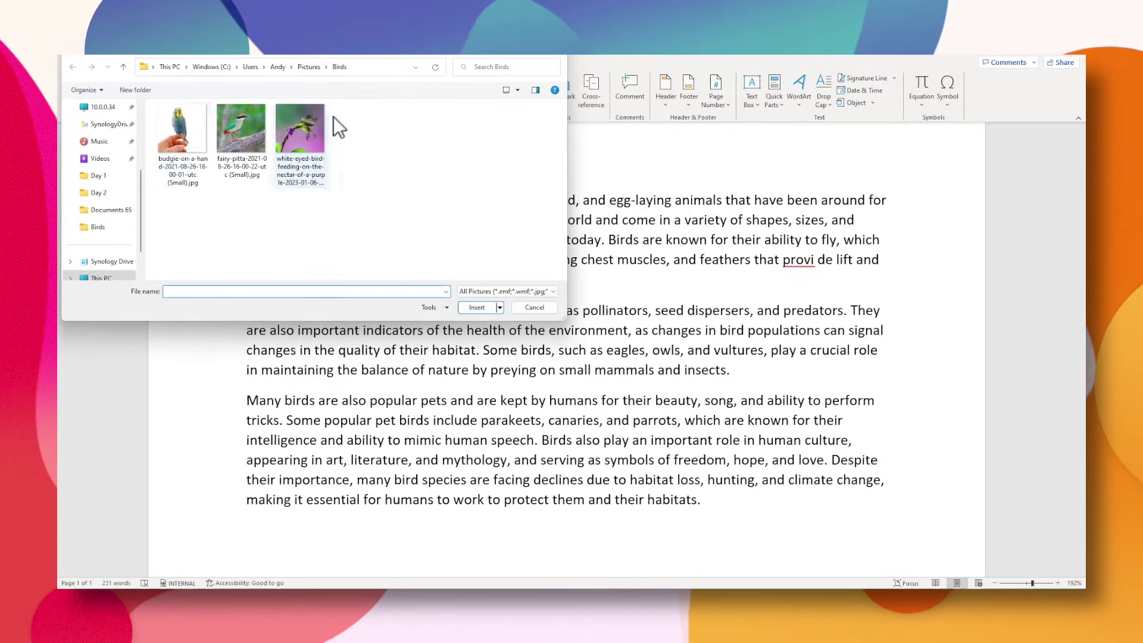
click(183, 129)
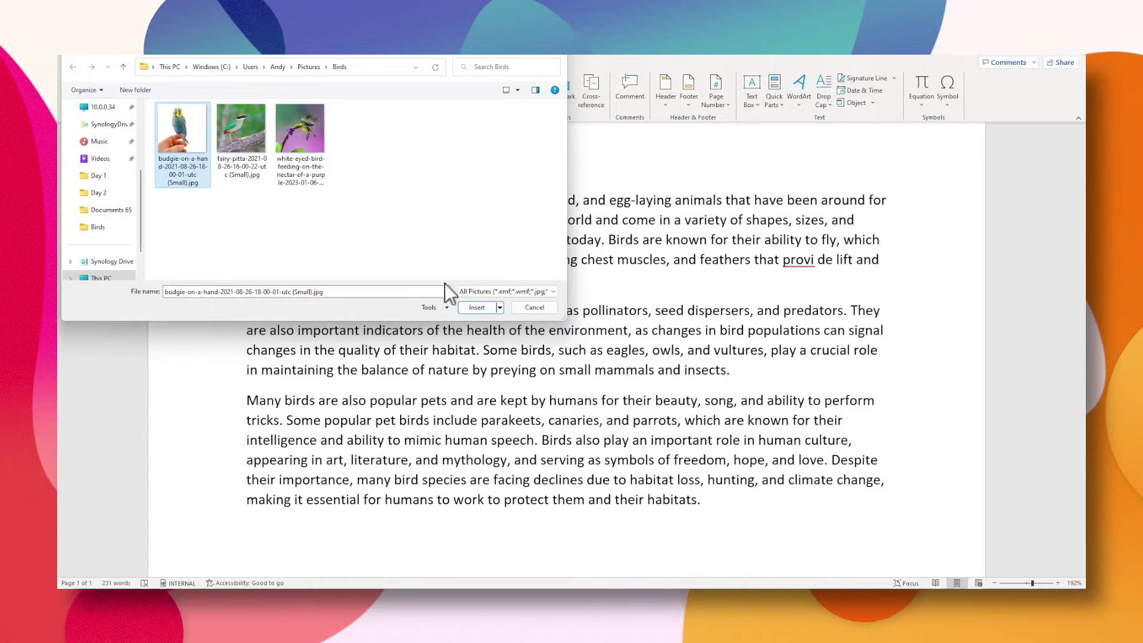
click(477, 307)
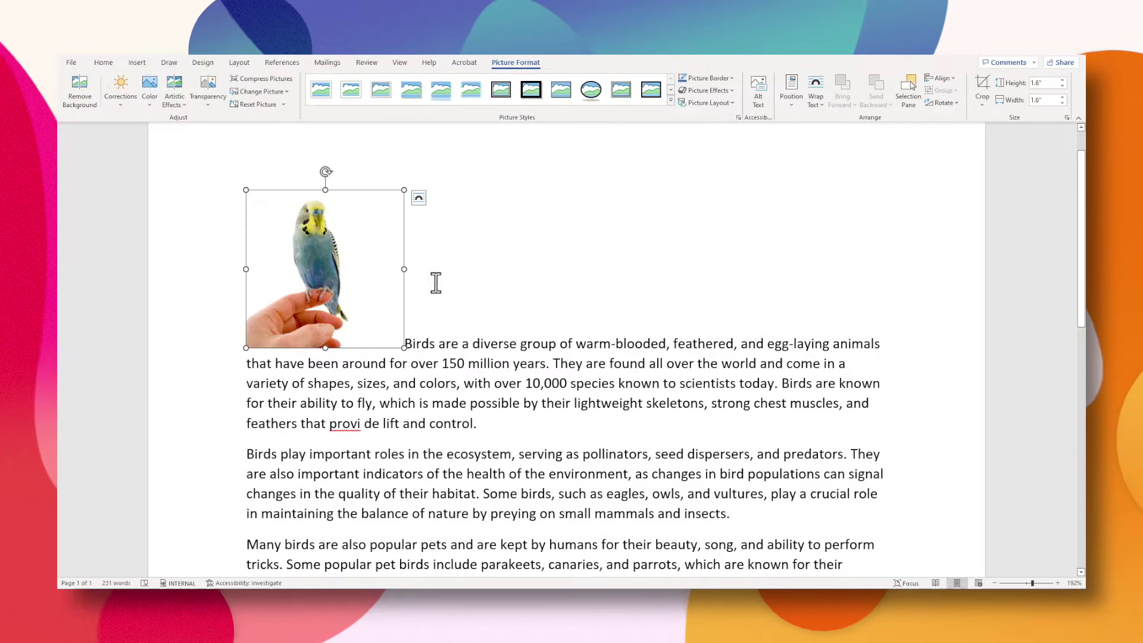
Resize the budgie photo to about 1.02 inches.
drag(407, 189, 357, 230)
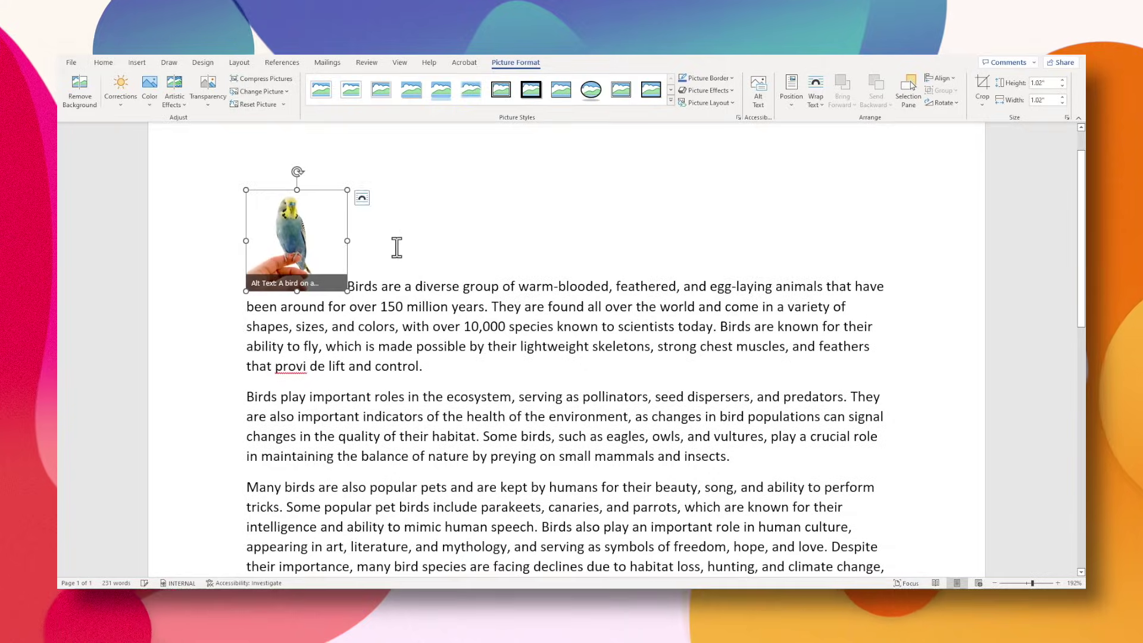
click(387, 245)
click(270, 226)
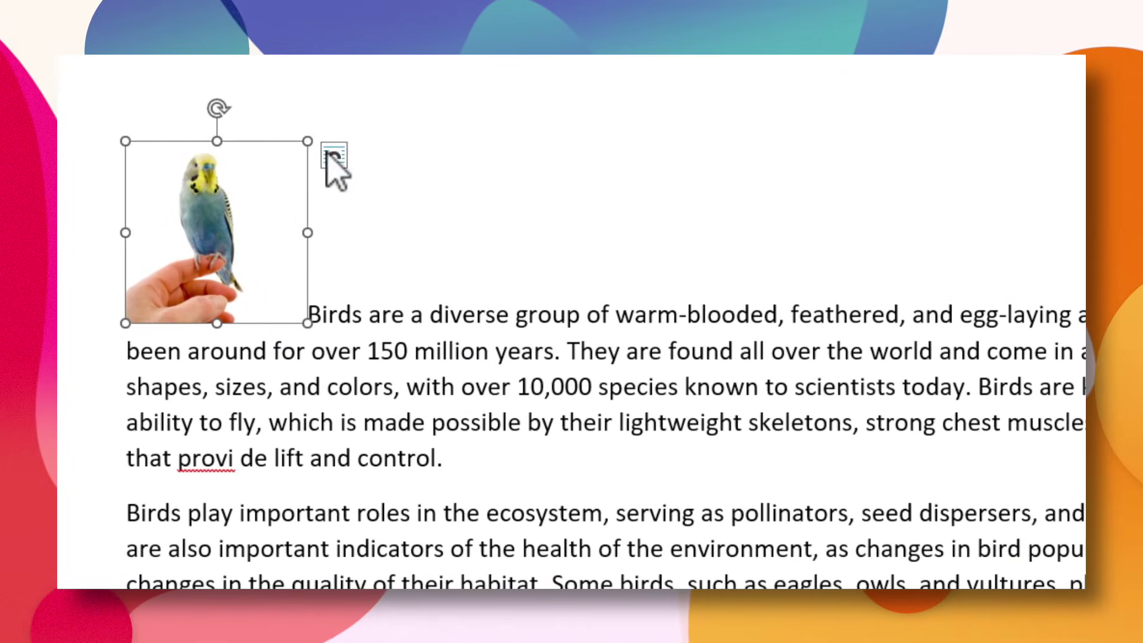
Give the budgie photo Square wrapping and move it into the middle of the first paragraph.
click(334, 155)
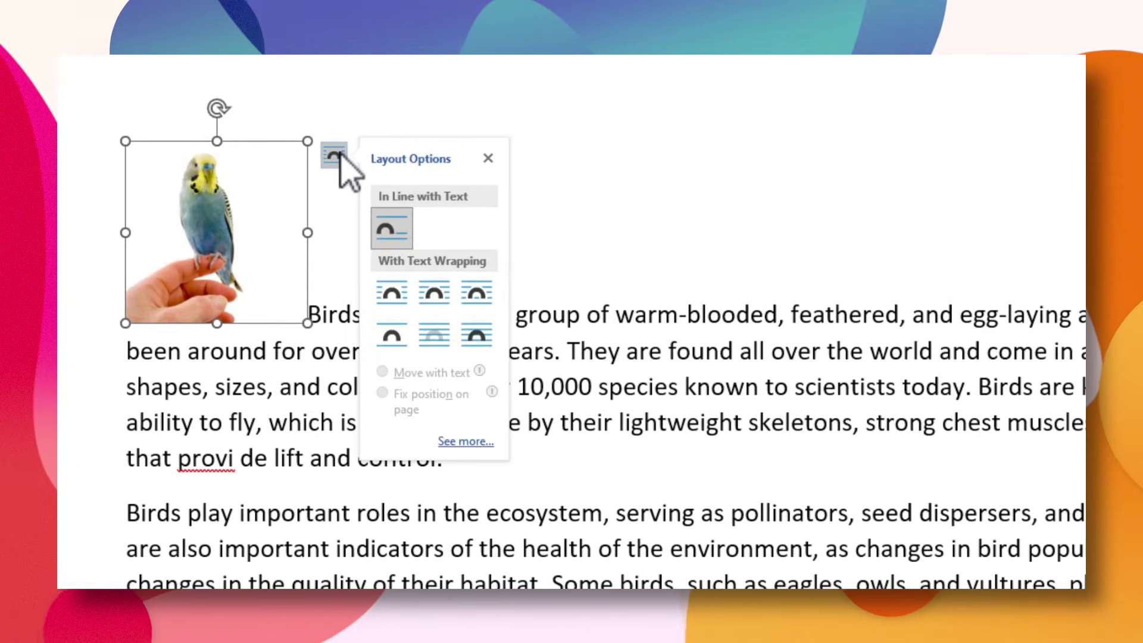
click(439, 293)
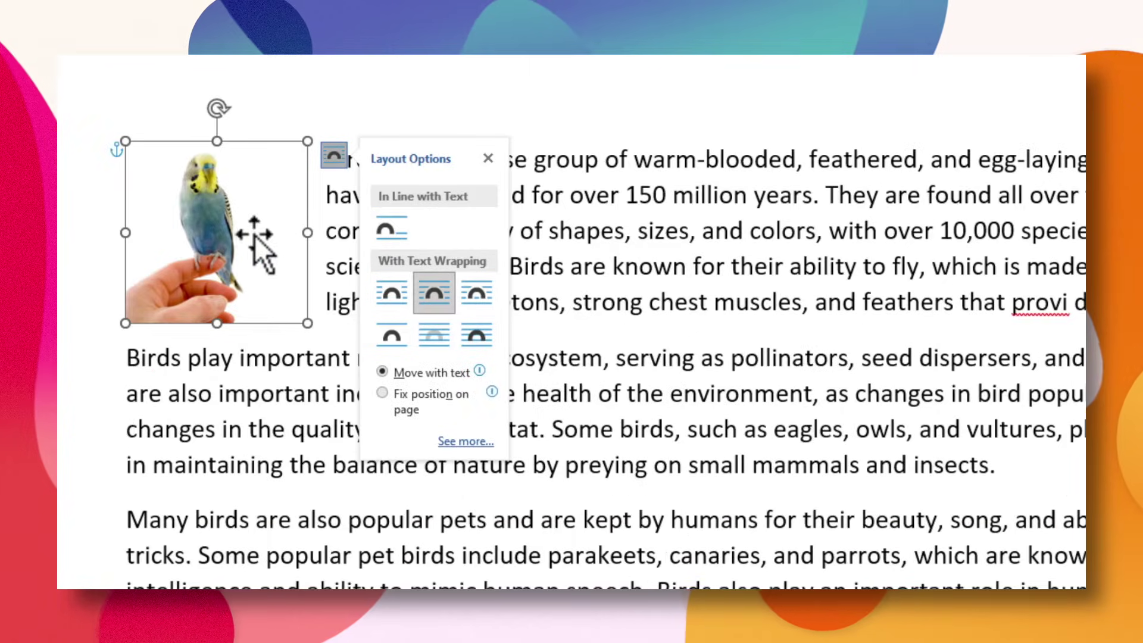
drag(246, 231, 574, 230)
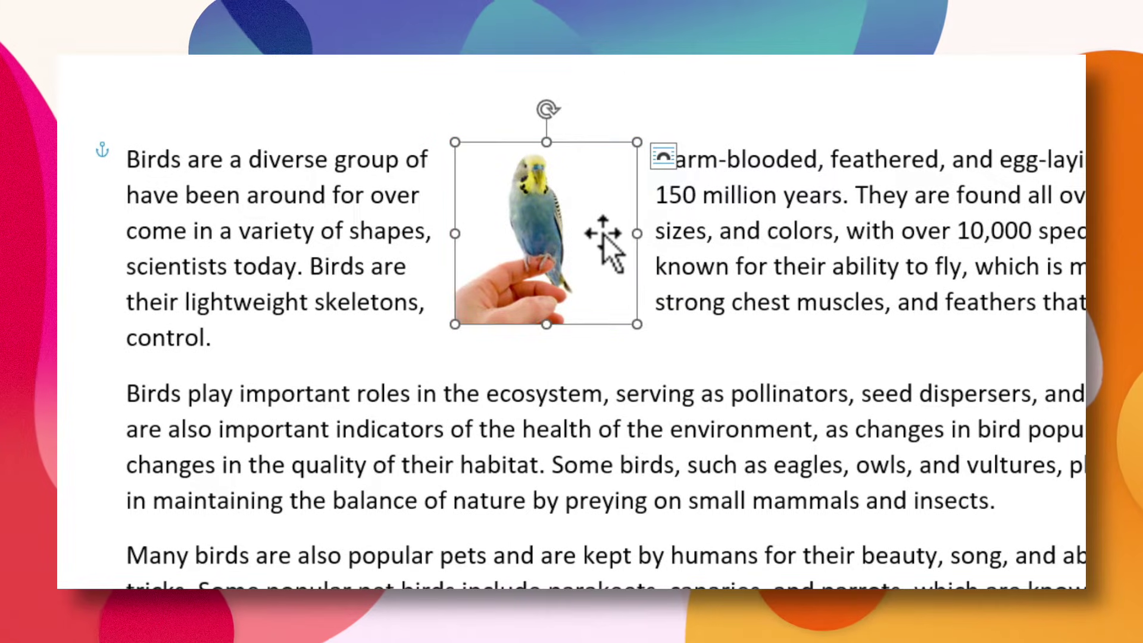
Compare Square and Tight wrapping on the budgie photo.
click(663, 157)
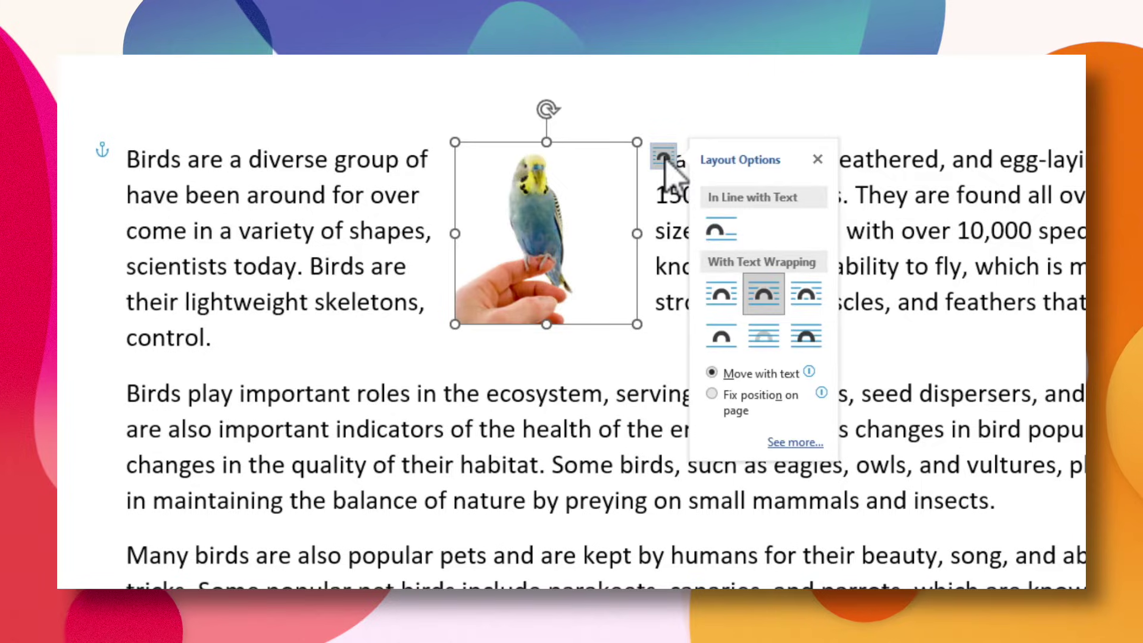
click(720, 295)
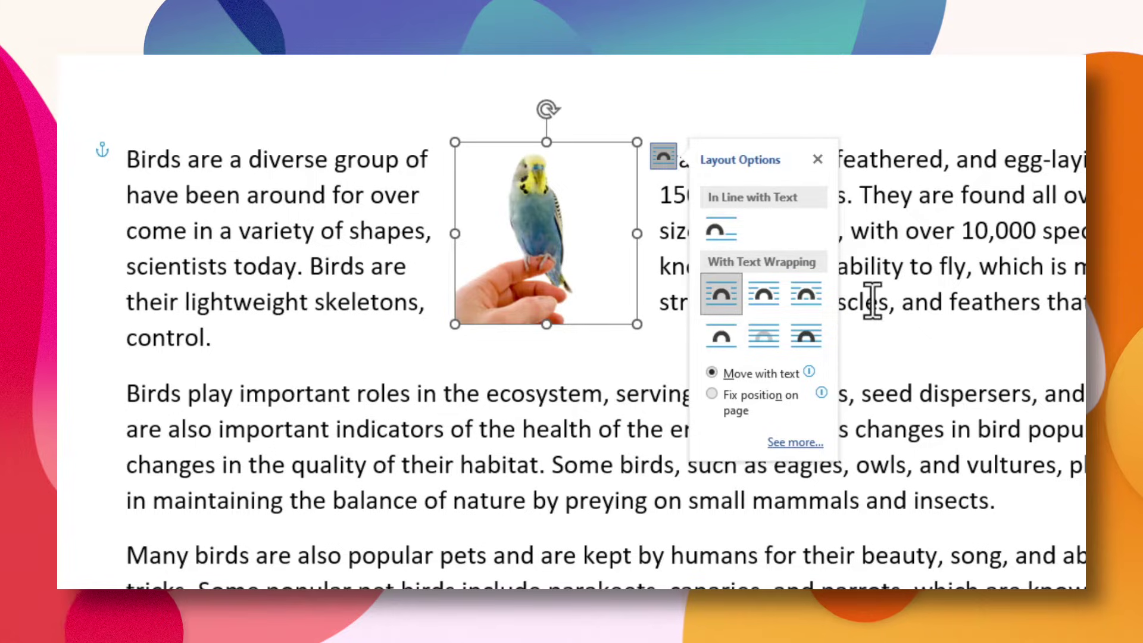
click(769, 297)
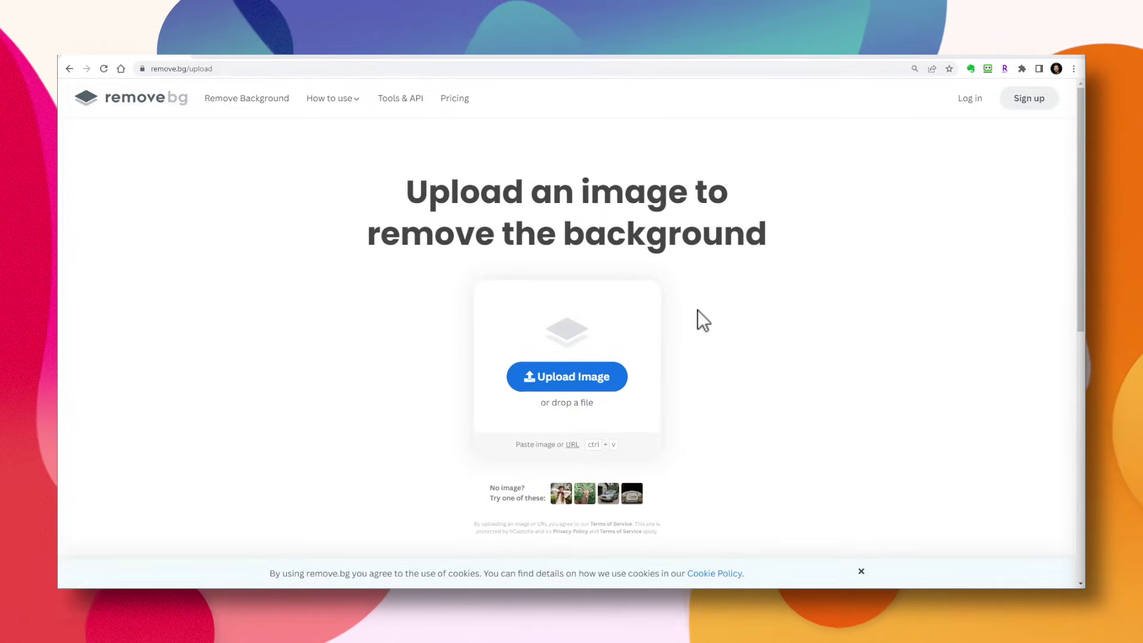
Upload the budgie-on-a-hand photo from the Birds folder to remove.bg and download the background-free result.
click(588, 383)
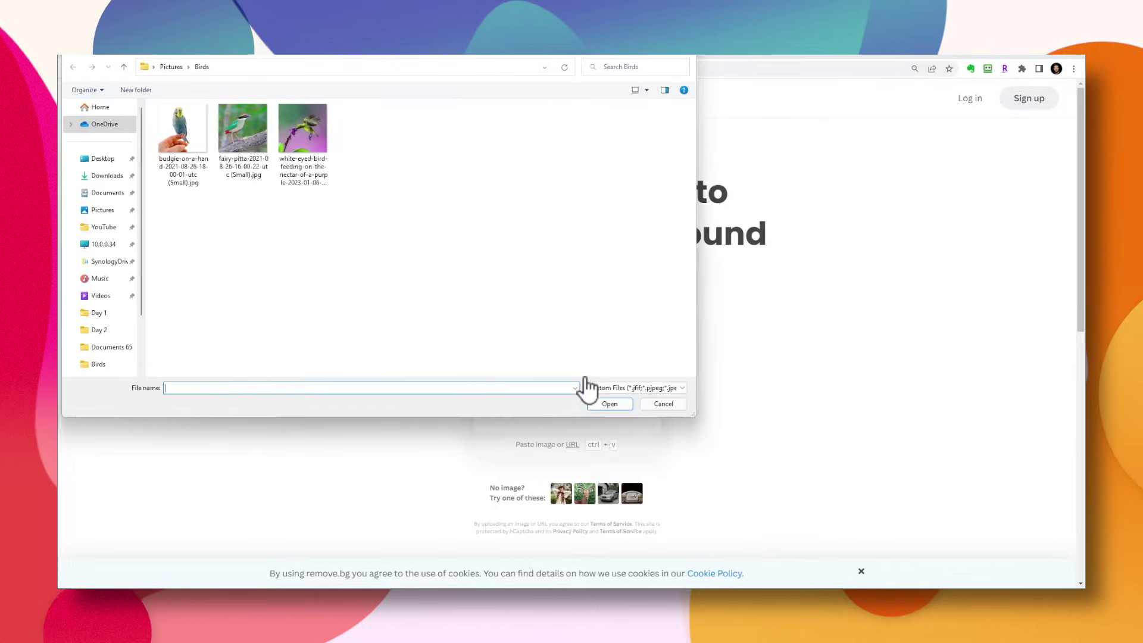
click(191, 140)
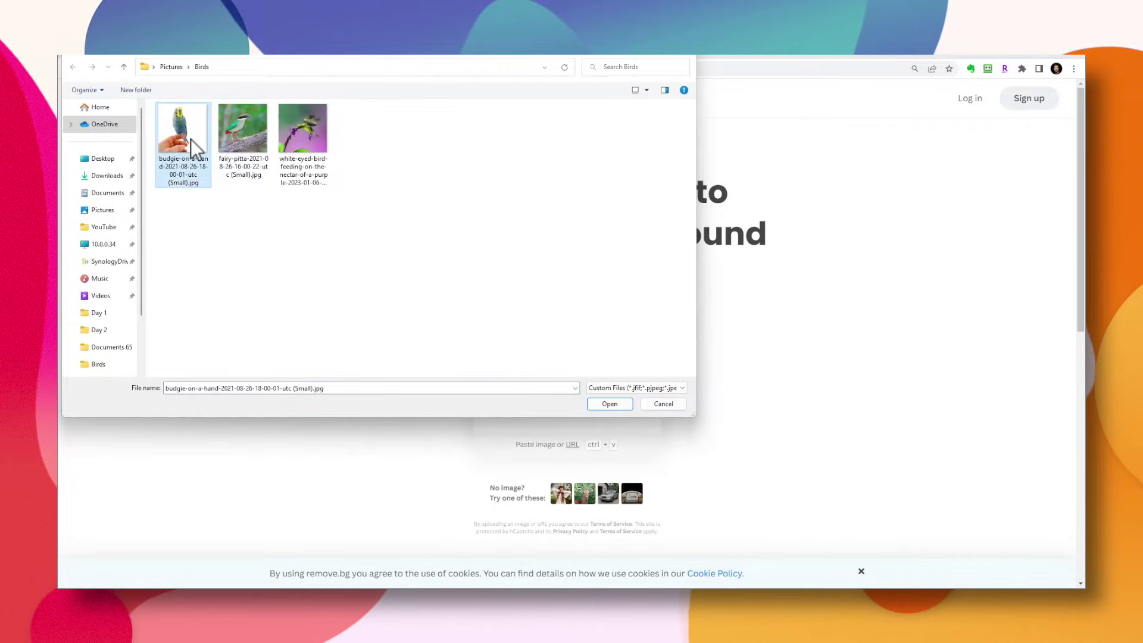
click(597, 405)
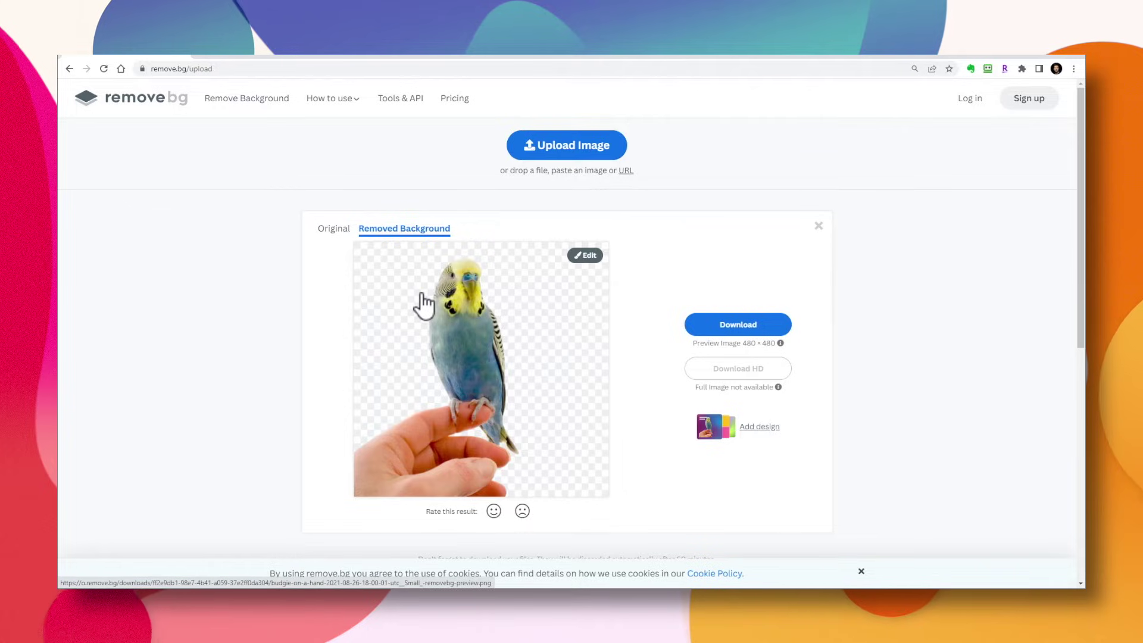
click(731, 328)
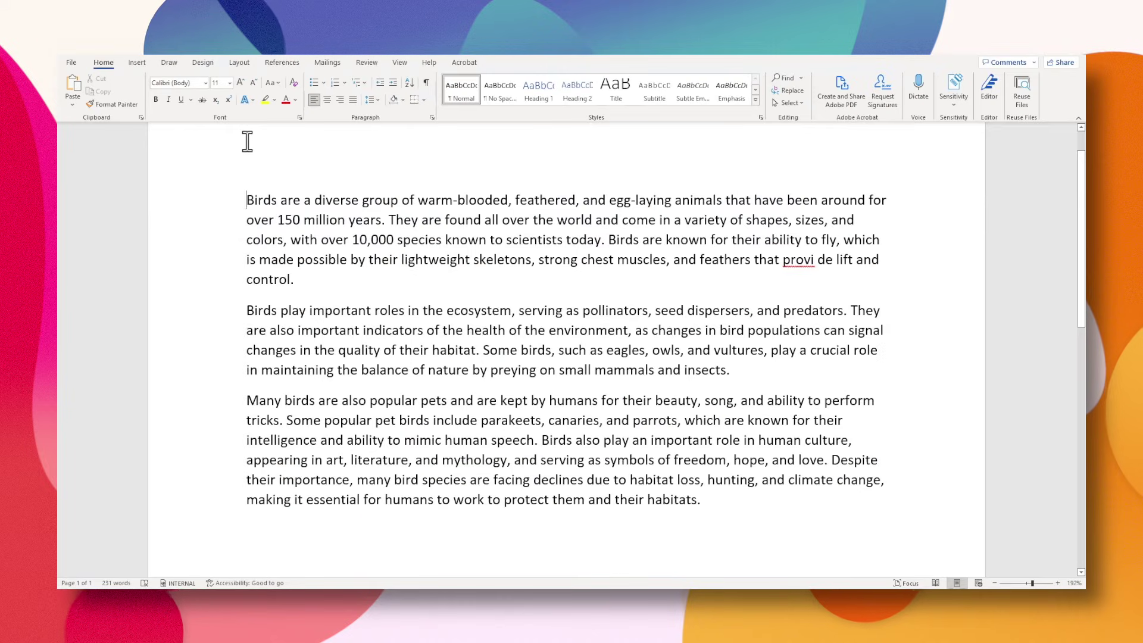
Insert the background-free removebg budgie PNG from the Downloads folder into the essay.
click(142, 66)
click(181, 85)
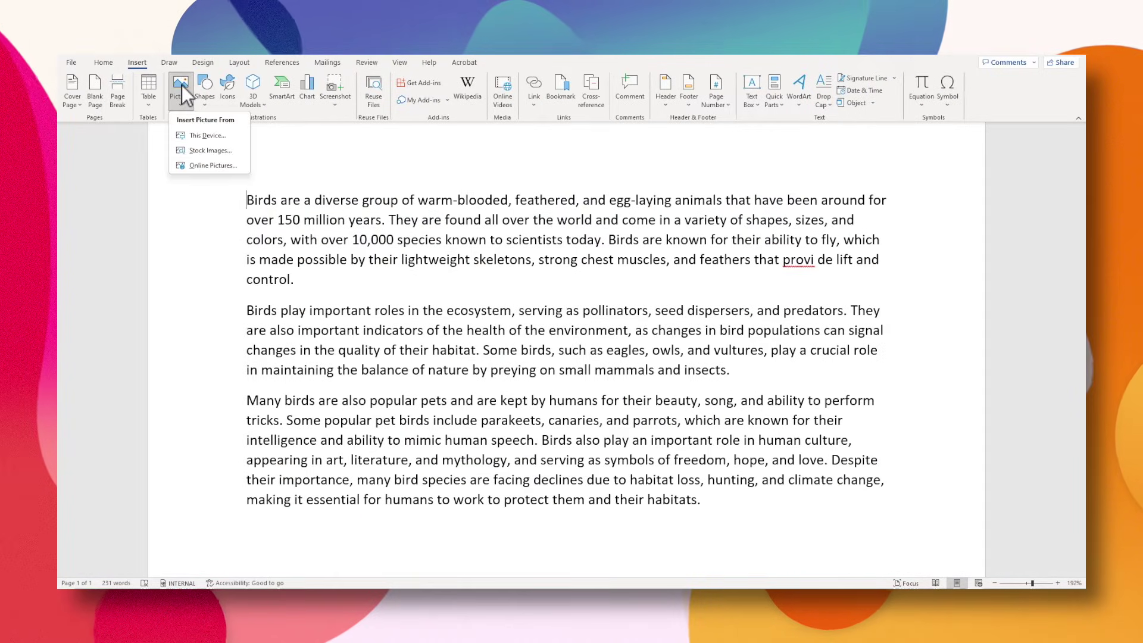
click(194, 136)
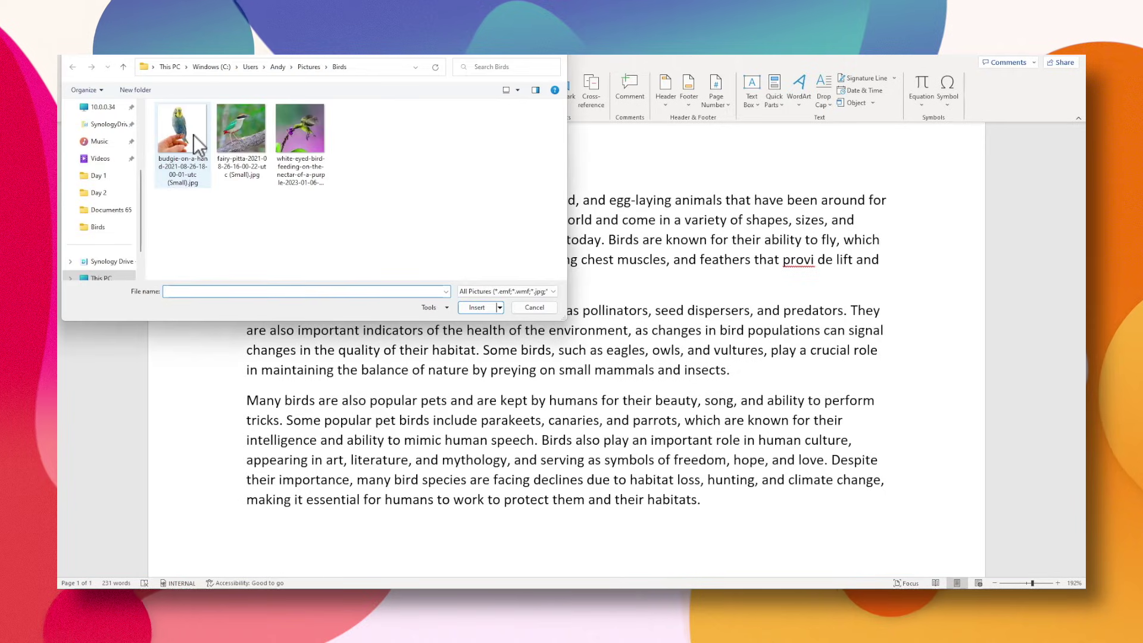
scroll(140, 212, up, 3)
click(111, 160)
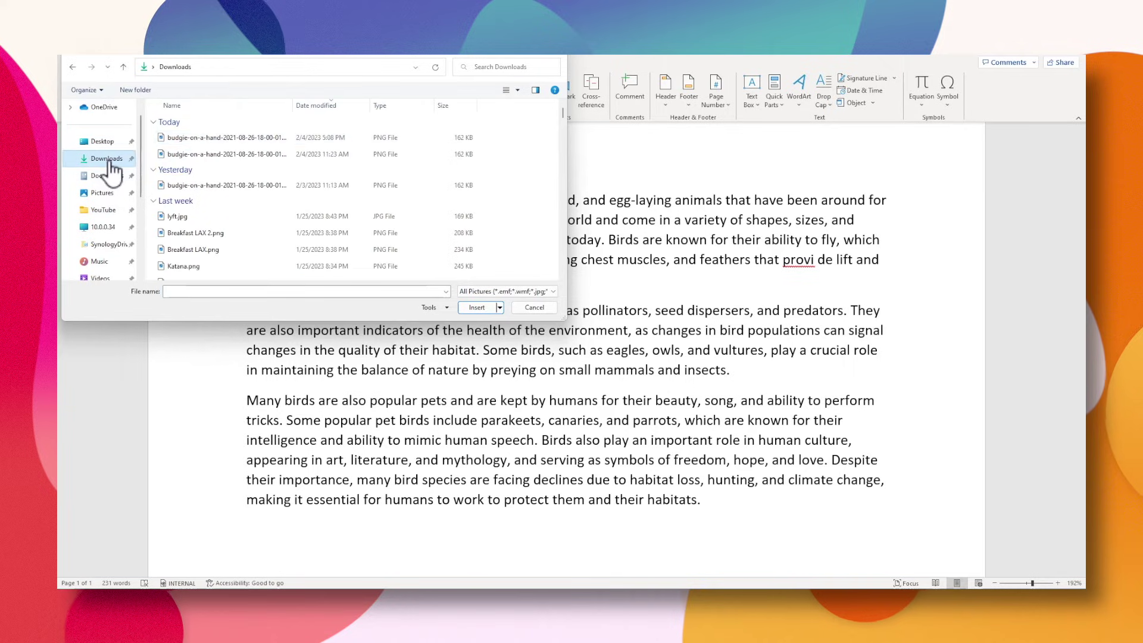
click(229, 138)
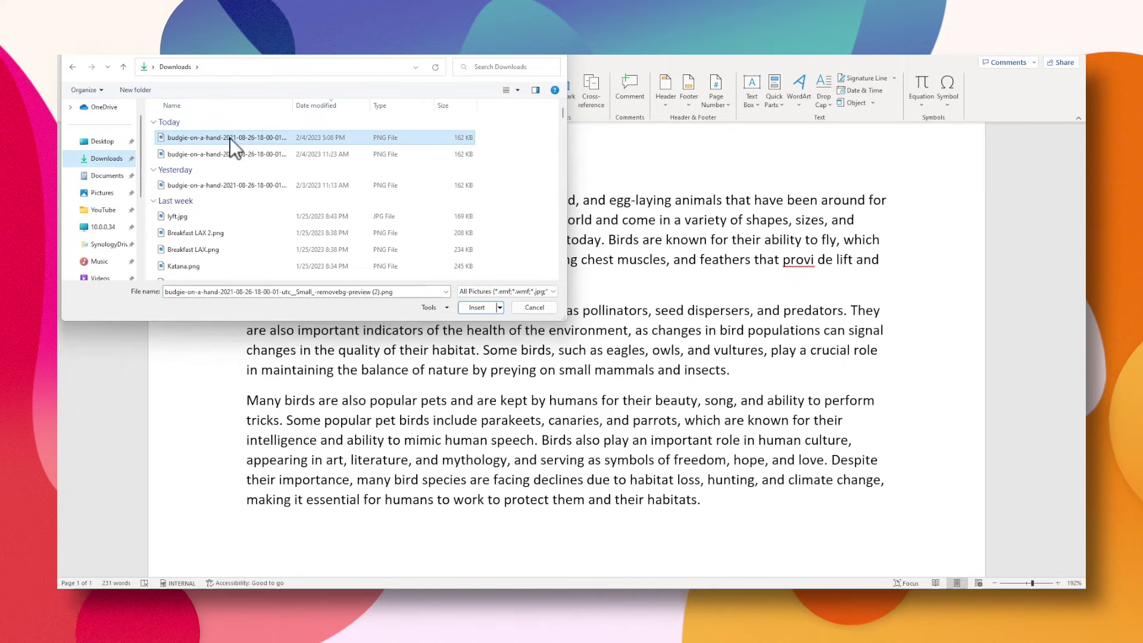
click(475, 308)
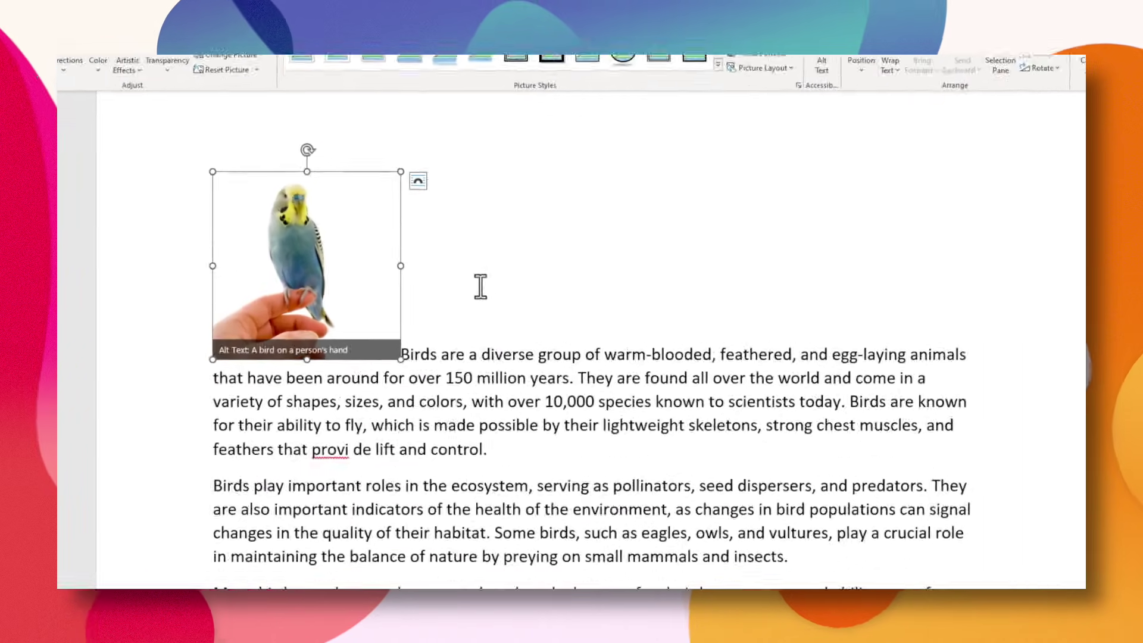
Give the budgie picture Square wrapping and drag it into the first paragraph.
click(418, 197)
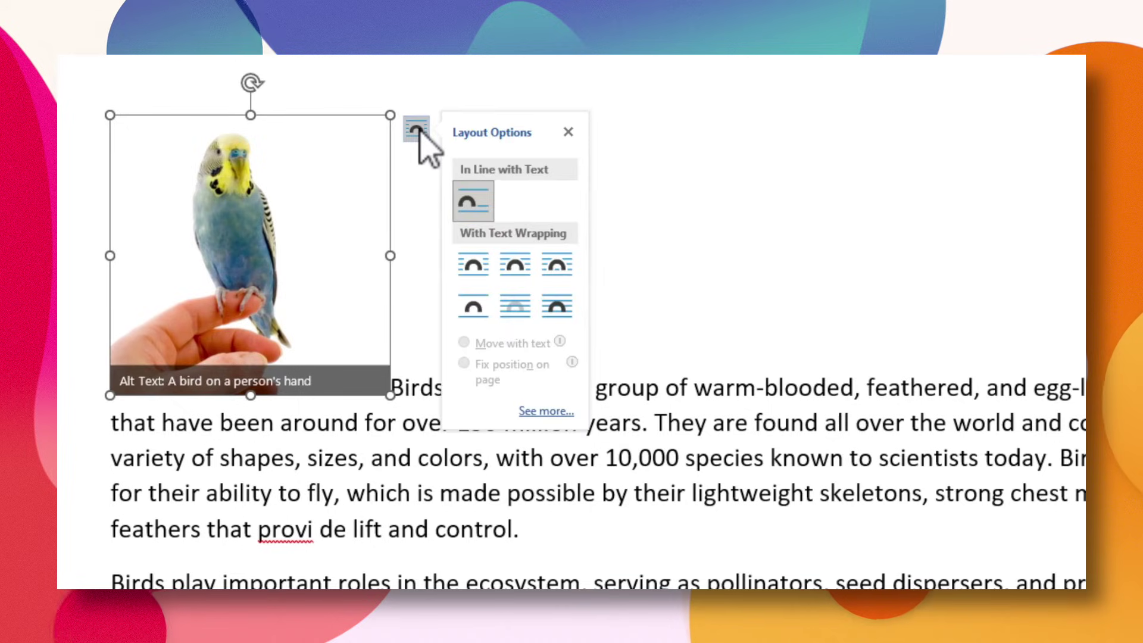
click(516, 268)
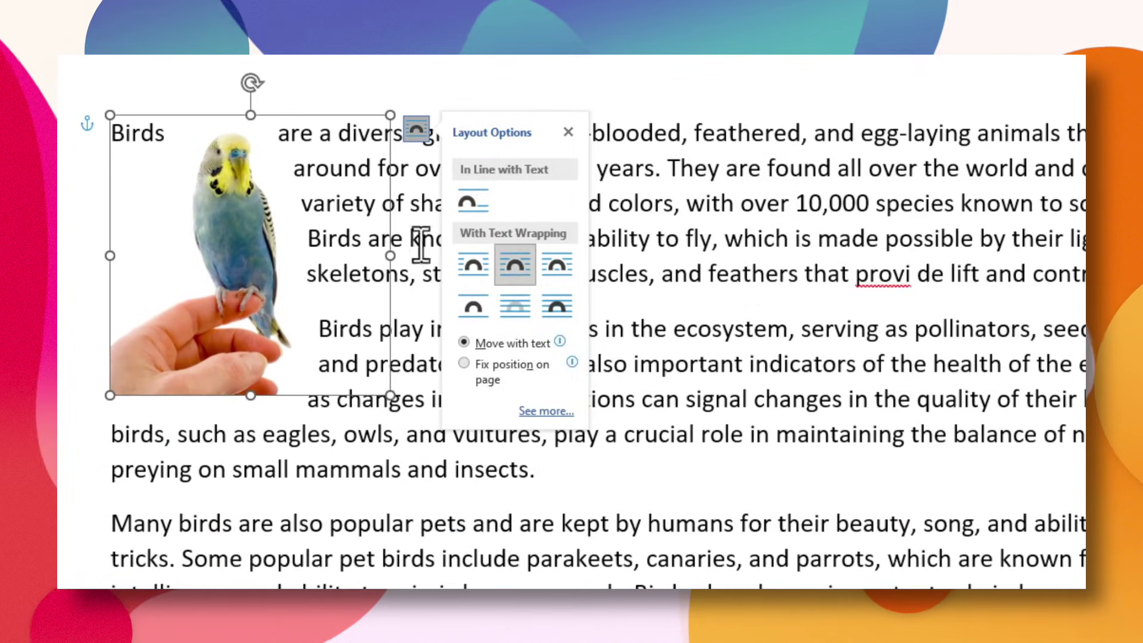
drag(224, 250, 507, 255)
click(756, 312)
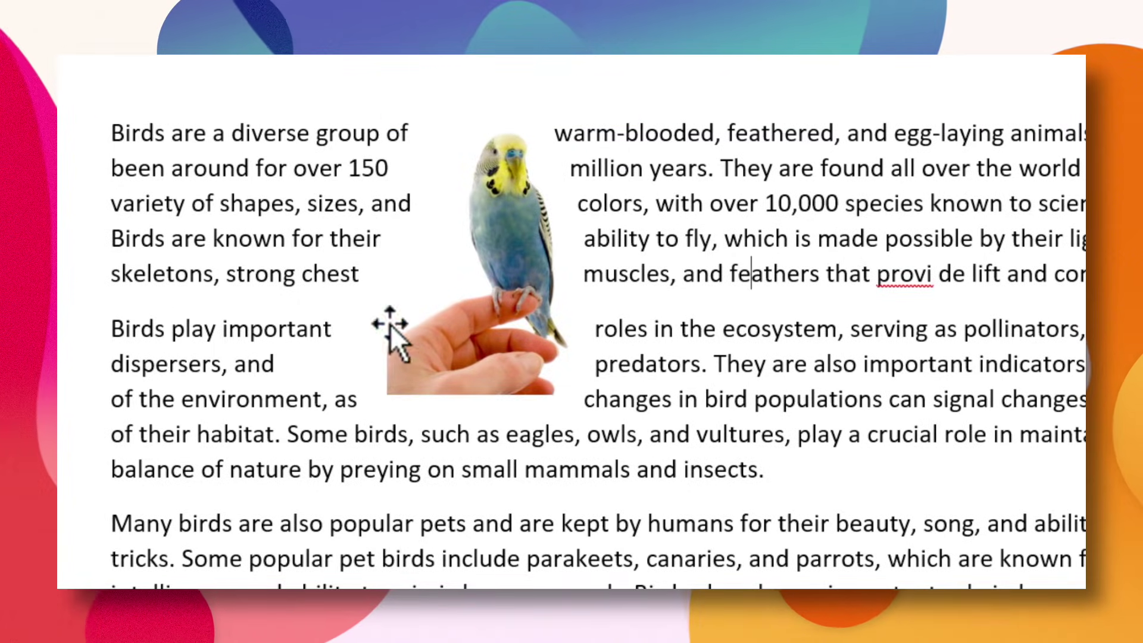
Try Square, Tight and Through wrapping on the budgie, settling on Tight.
click(516, 212)
click(693, 128)
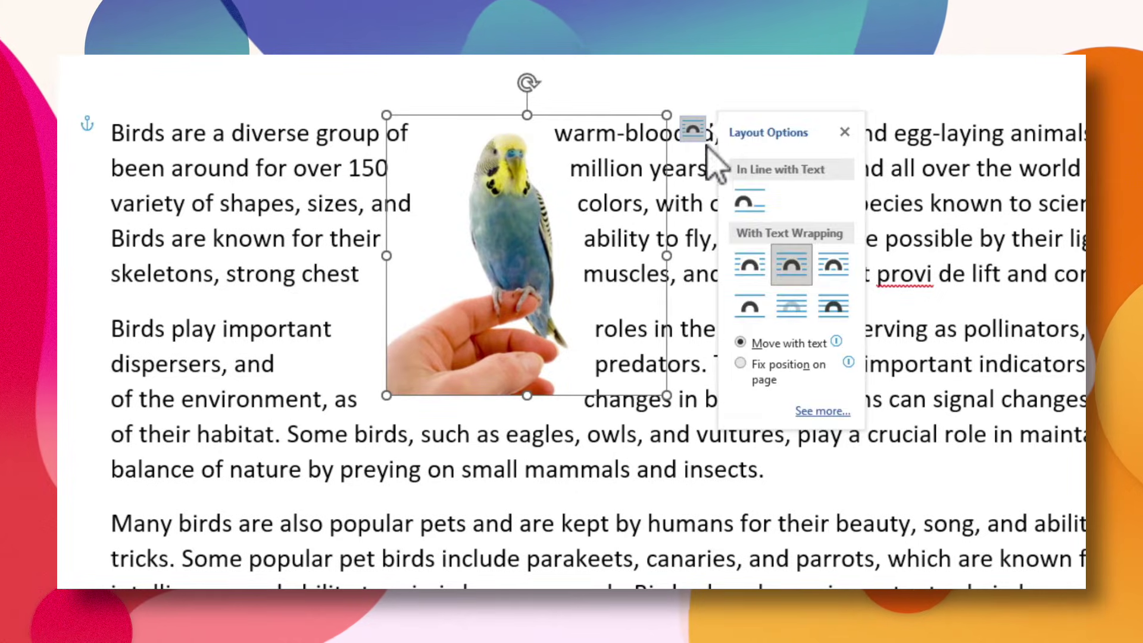
click(749, 264)
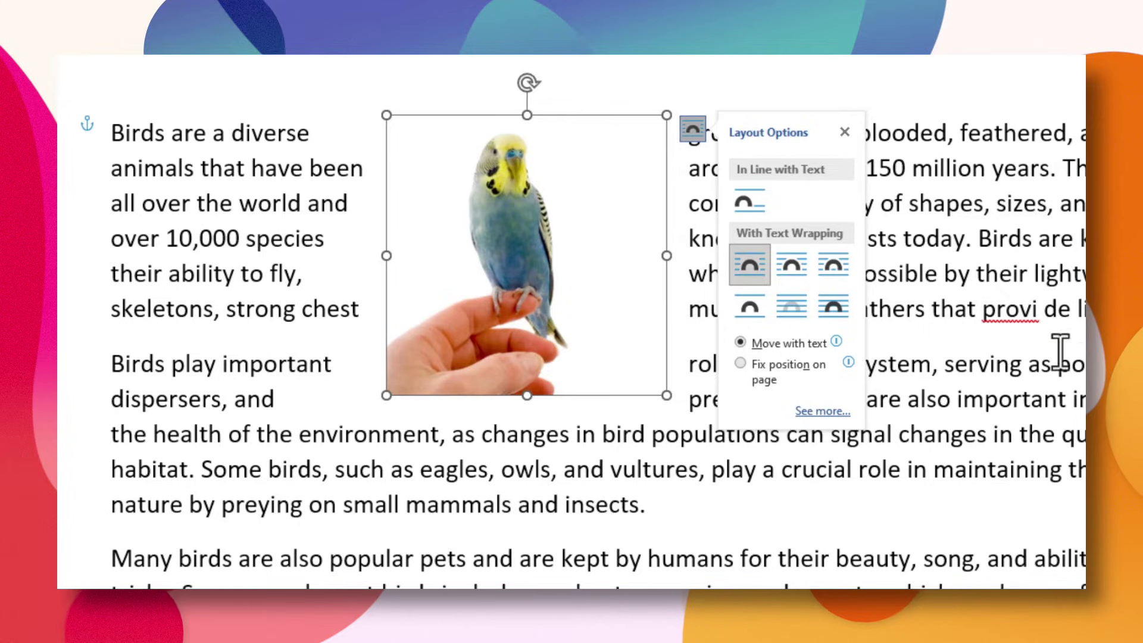
click(793, 269)
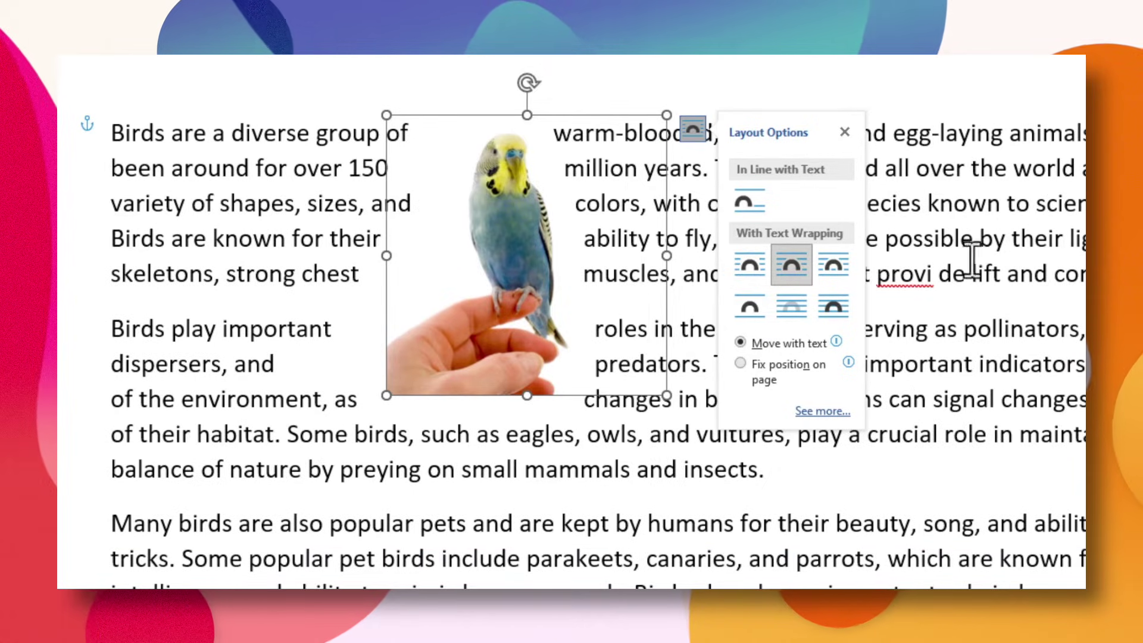
click(841, 269)
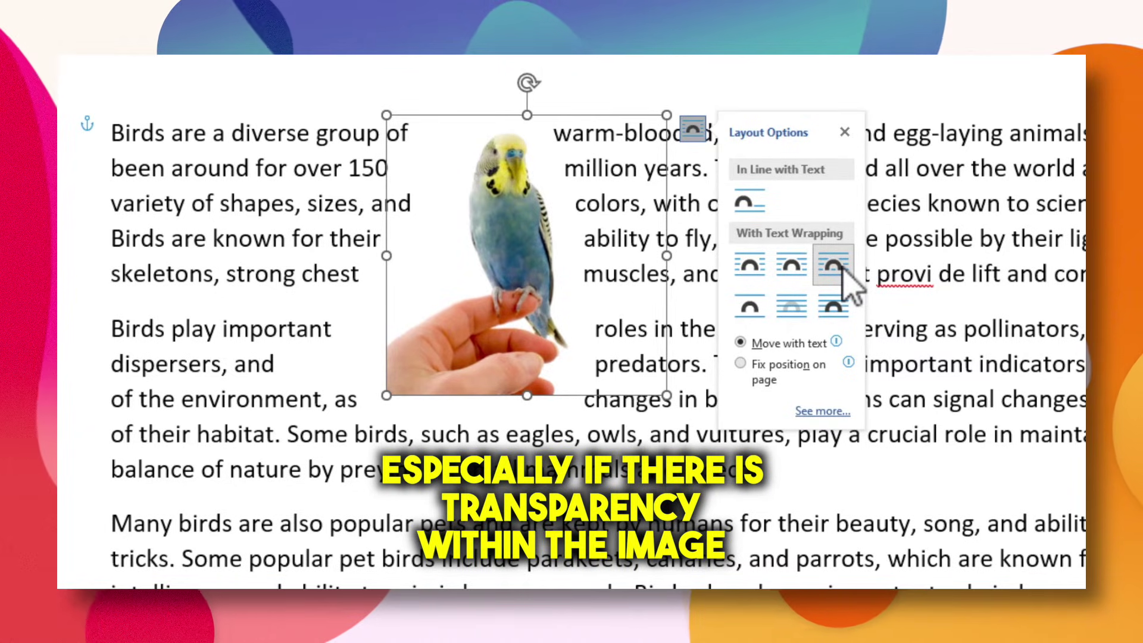
click(798, 271)
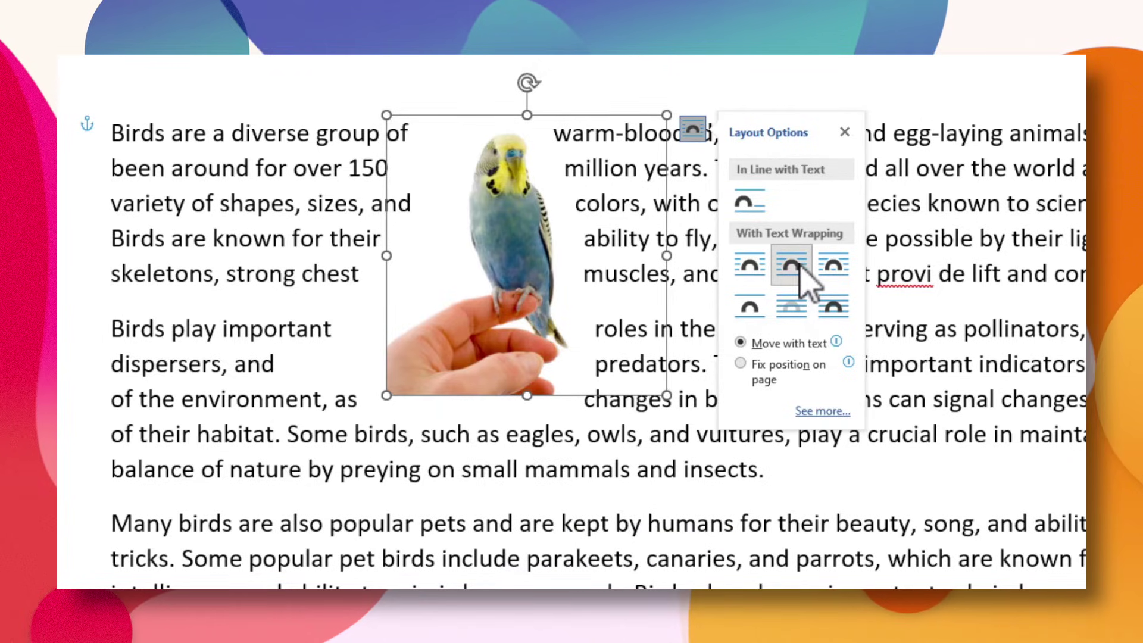
Wrap the budgie picture Top and Bottom, shrink it, and place it between the first paragraph's second and third lines.
click(749, 307)
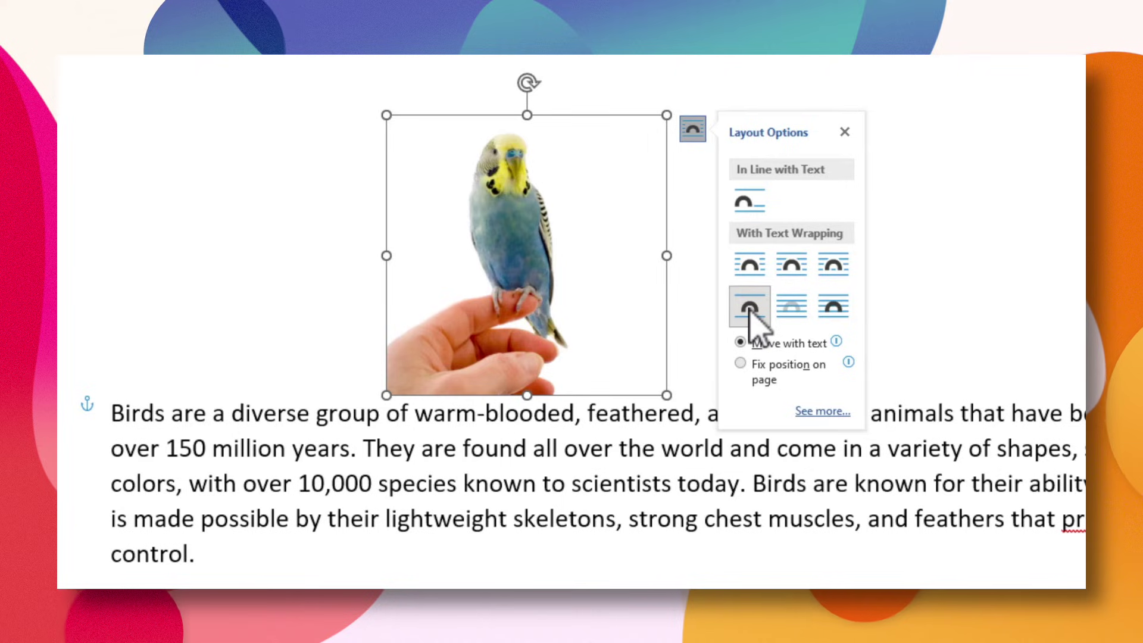
drag(387, 117, 486, 214)
drag(572, 276, 591, 274)
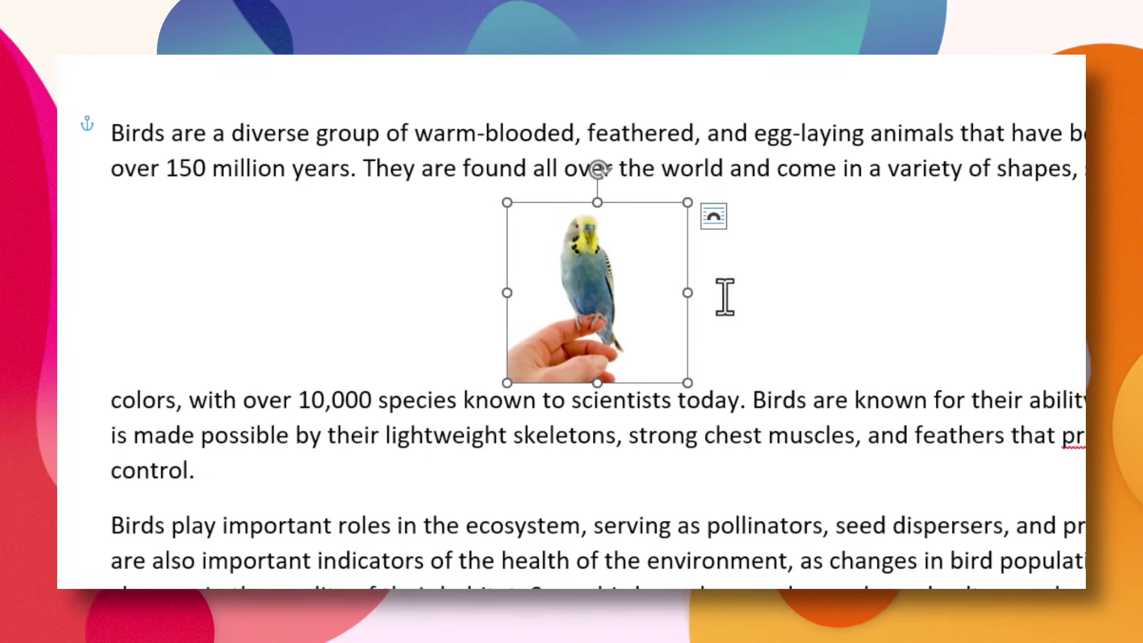
Switch the budgie picture to Behind Text wrapping and move it up under the first paragraph.
click(714, 218)
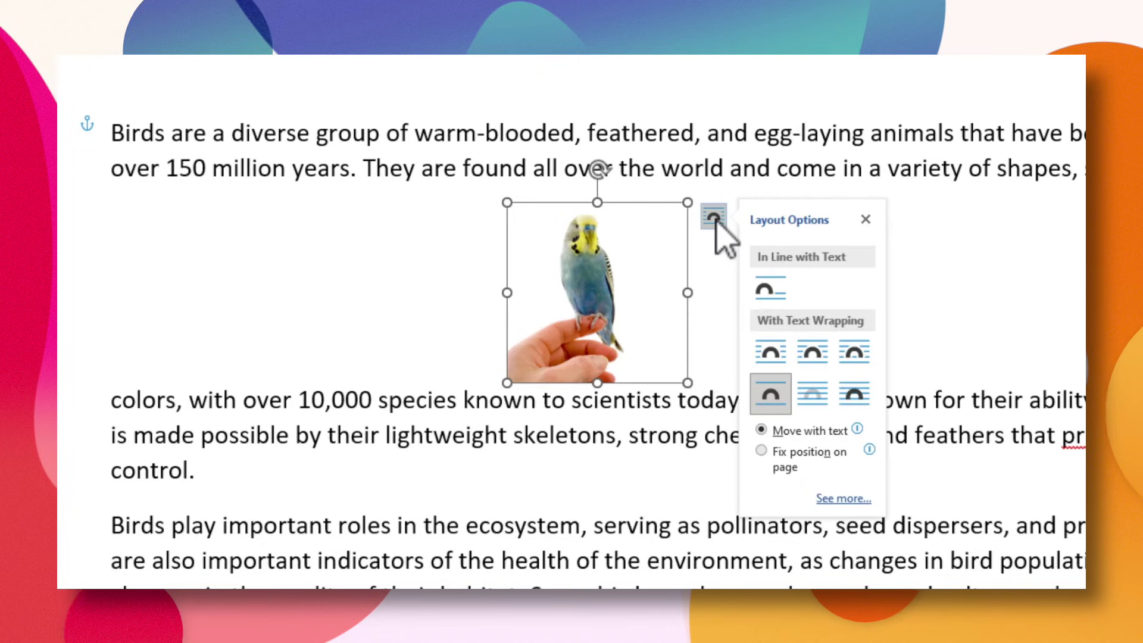
click(813, 395)
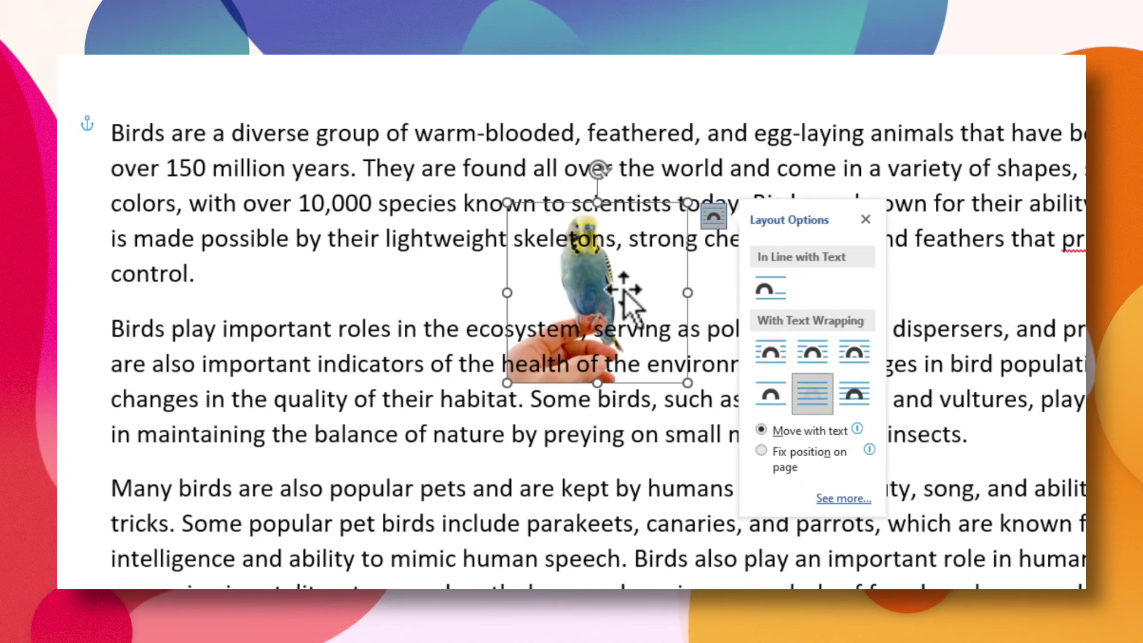
drag(601, 278, 590, 204)
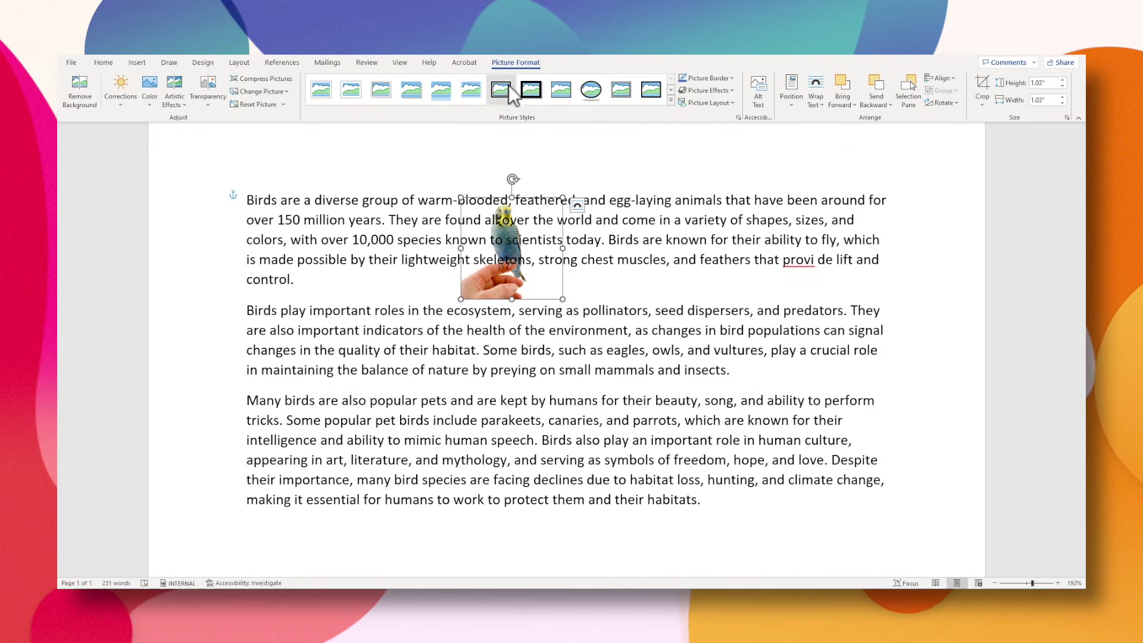
click(210, 82)
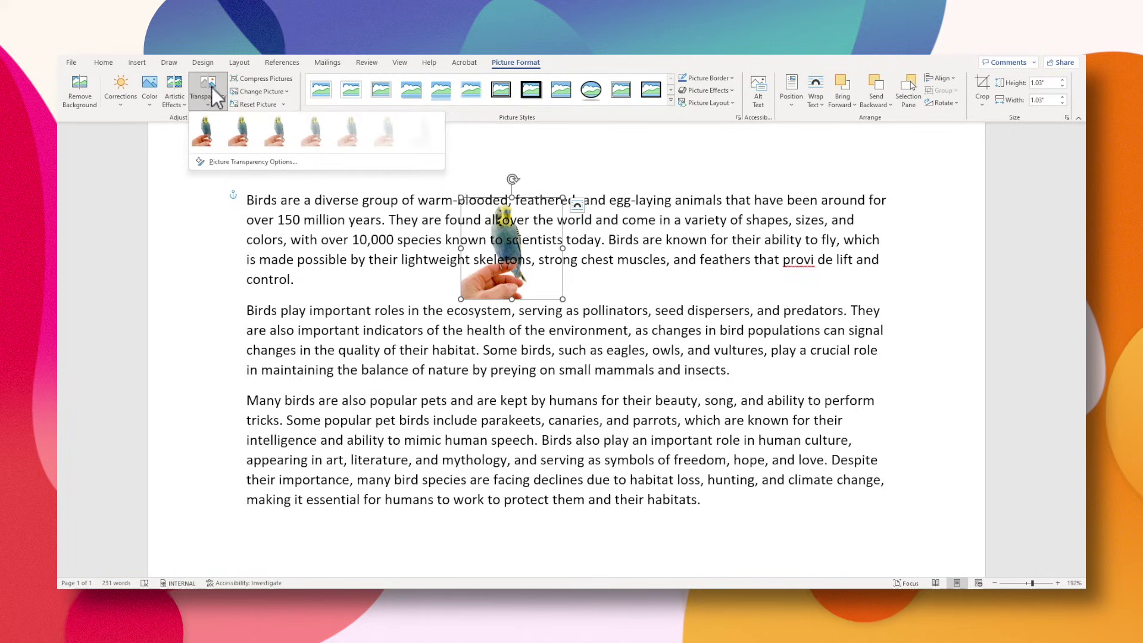
click(596, 287)
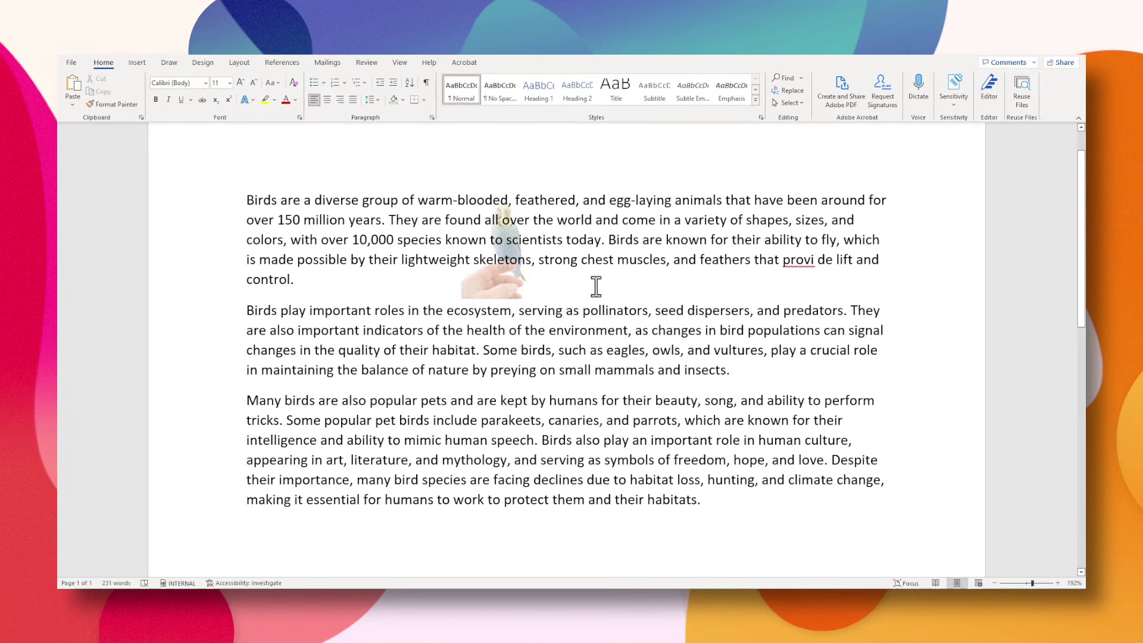
click(512, 286)
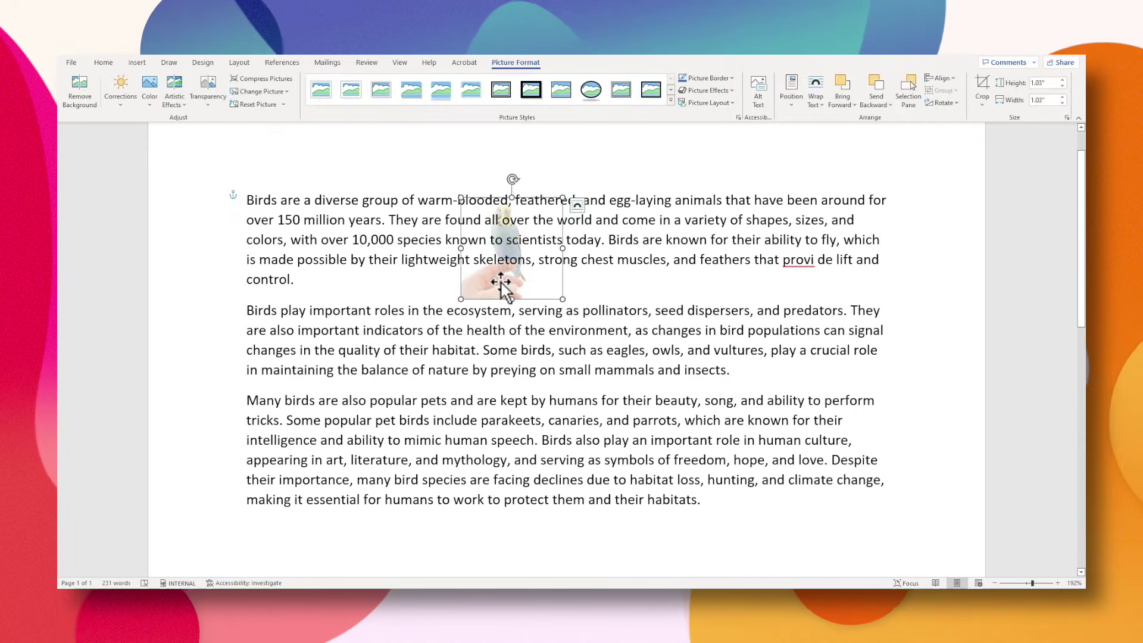
click(200, 99)
click(202, 138)
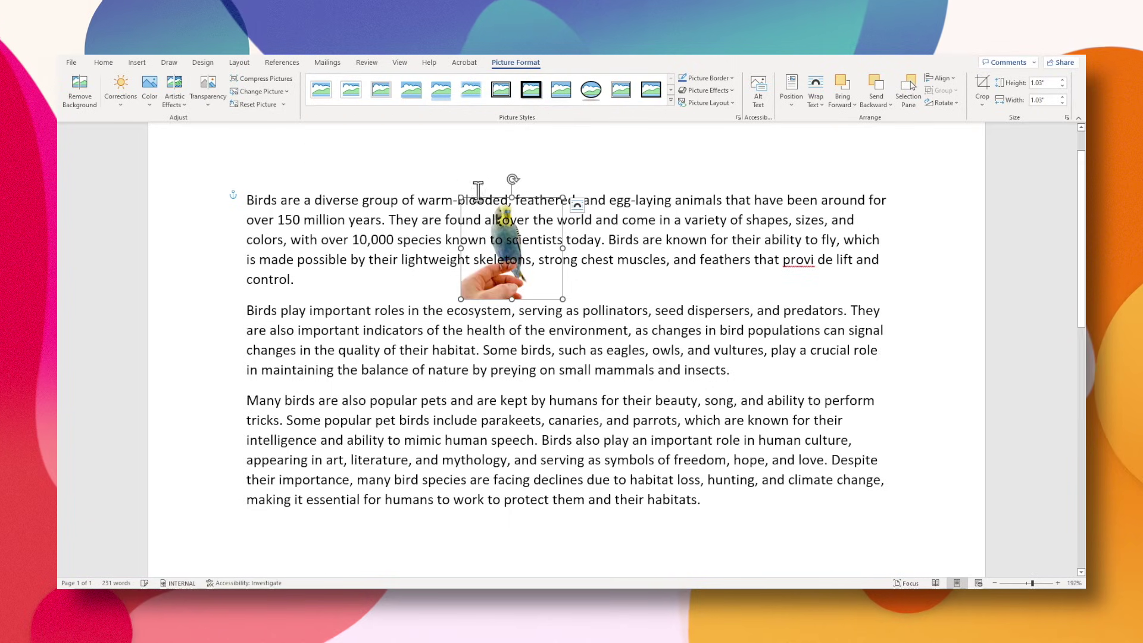
Set the budgie picture to In Front of Text, move it to the top right, and enlarge it to 1.97 inches.
click(578, 206)
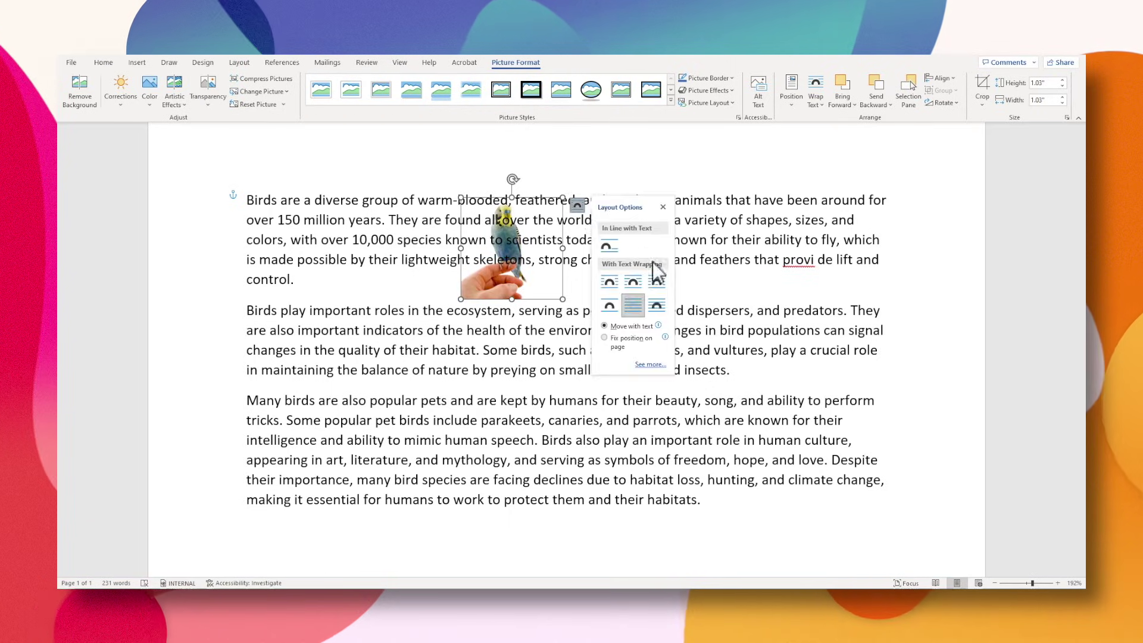
click(658, 309)
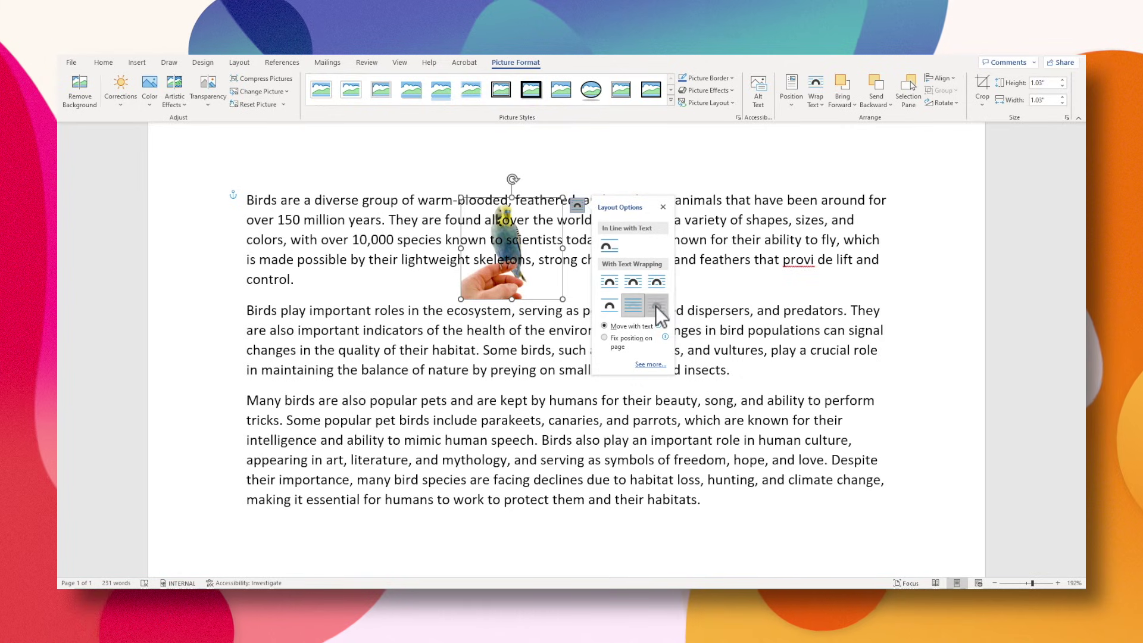
drag(524, 247, 875, 241)
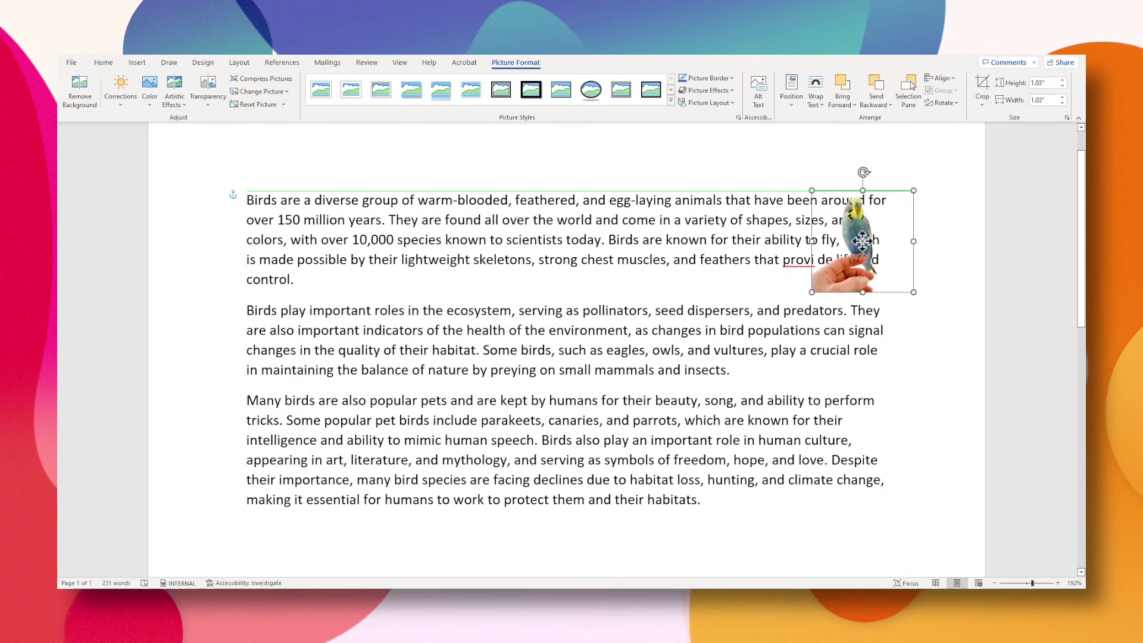
click(824, 332)
click(855, 273)
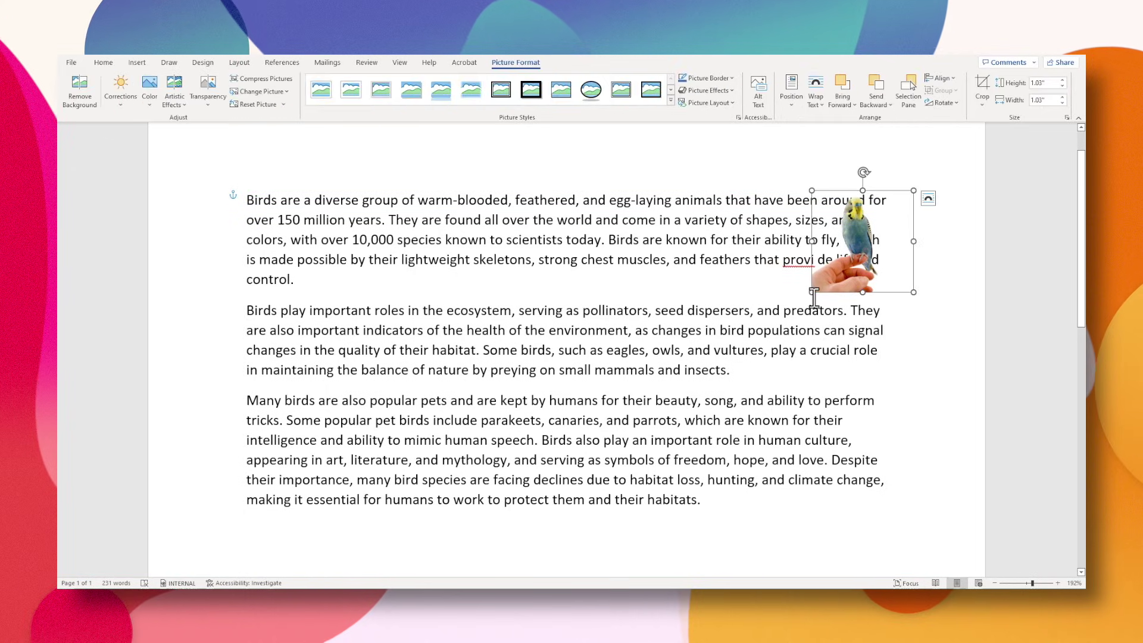
drag(811, 293, 719, 386)
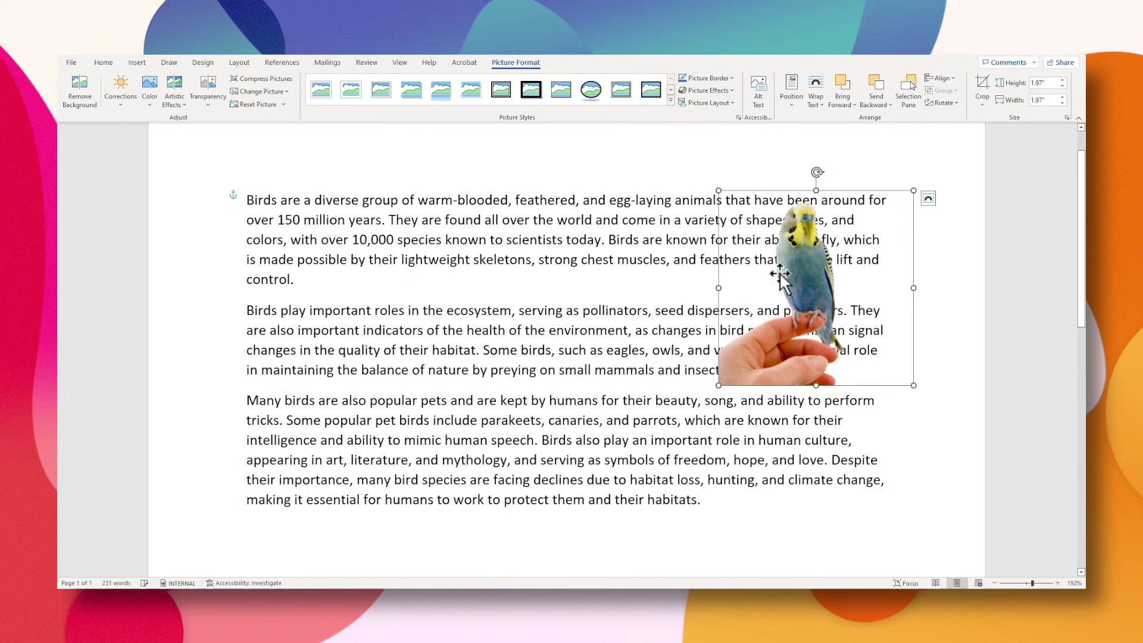